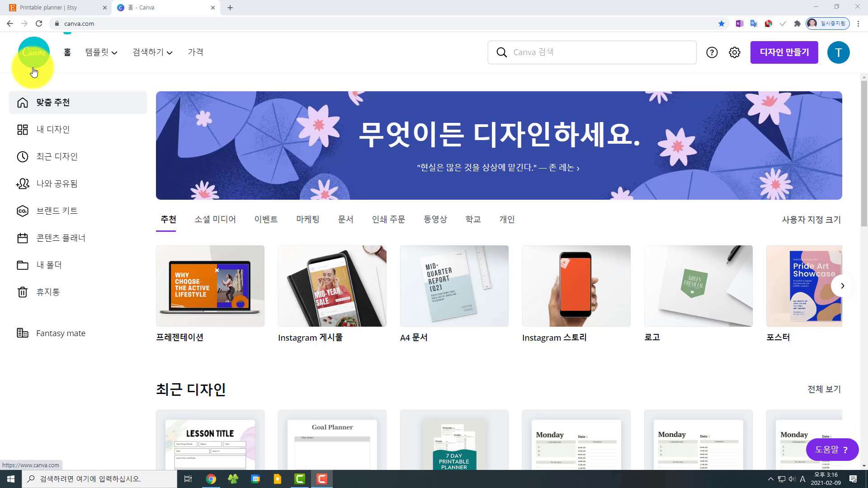
- Switch to Etsy's printable planner results and open the AzulyShop daily, weekly and monthly planner listing
click(53, 6)
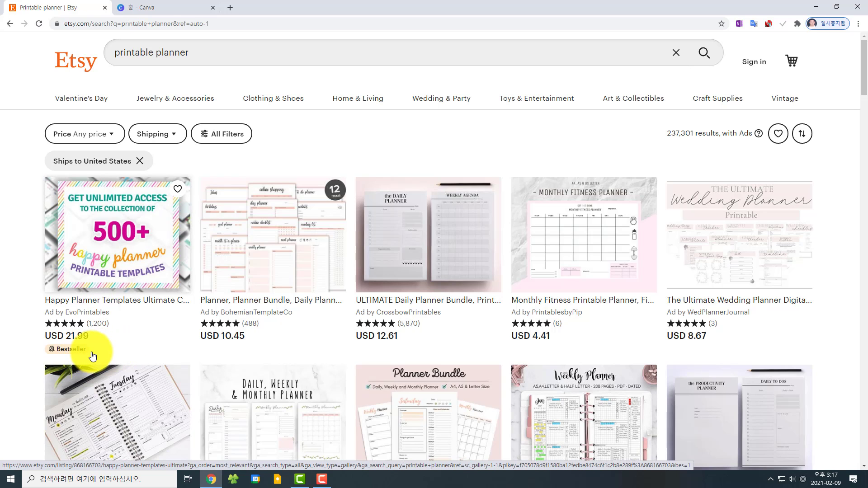
scroll(121, 337, down, 3)
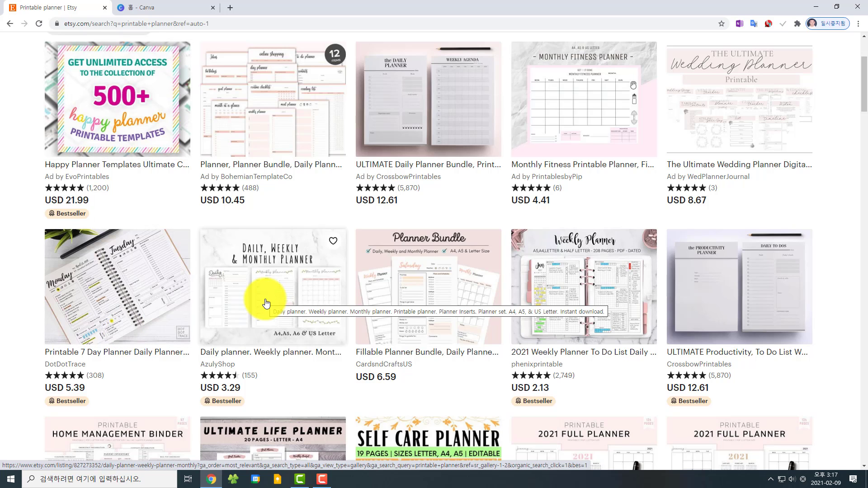
click(266, 302)
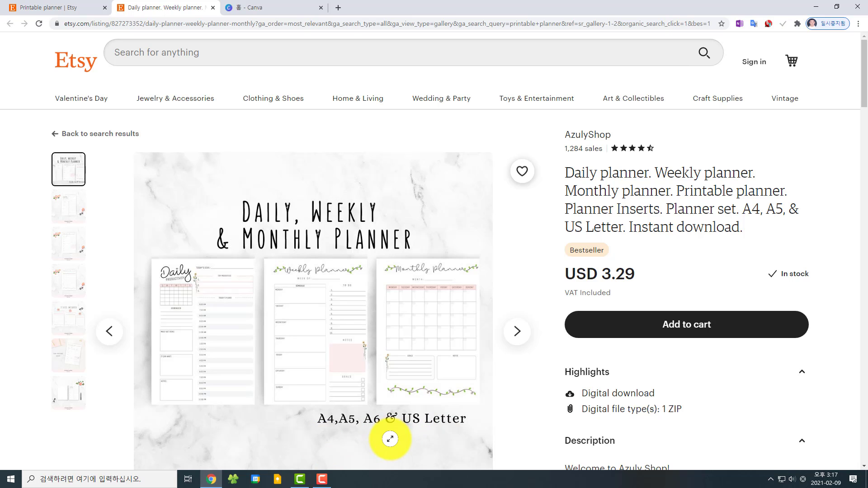
- Read the planner listing's full description, including the included pages, sizes, returns and delivery details
scroll(719, 373, down, 3)
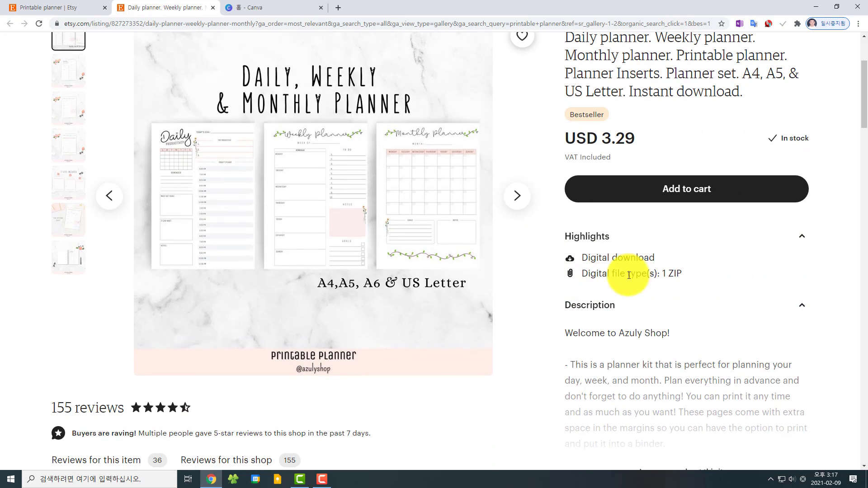
scroll(737, 334, down, 2)
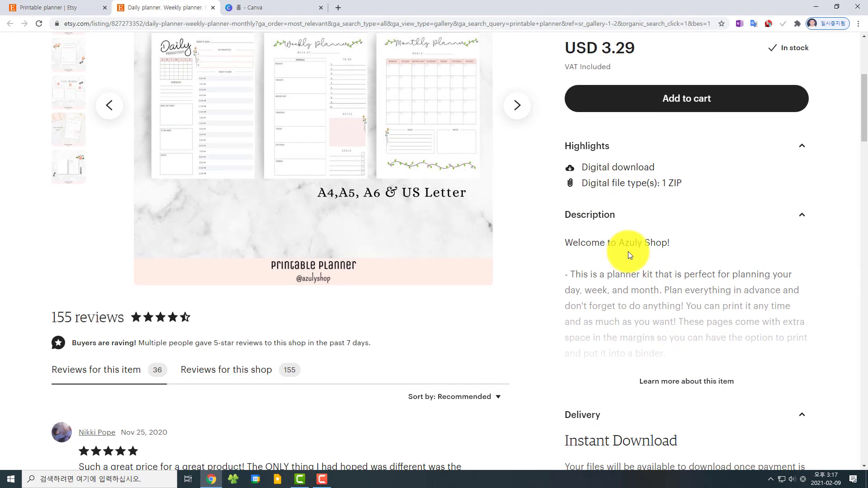
click(687, 386)
scroll(783, 354, down, 4)
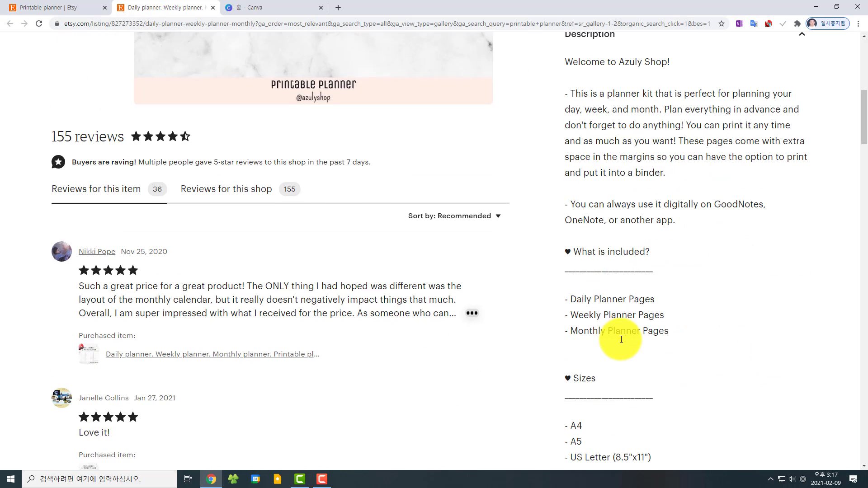
scroll(621, 339, down, 10)
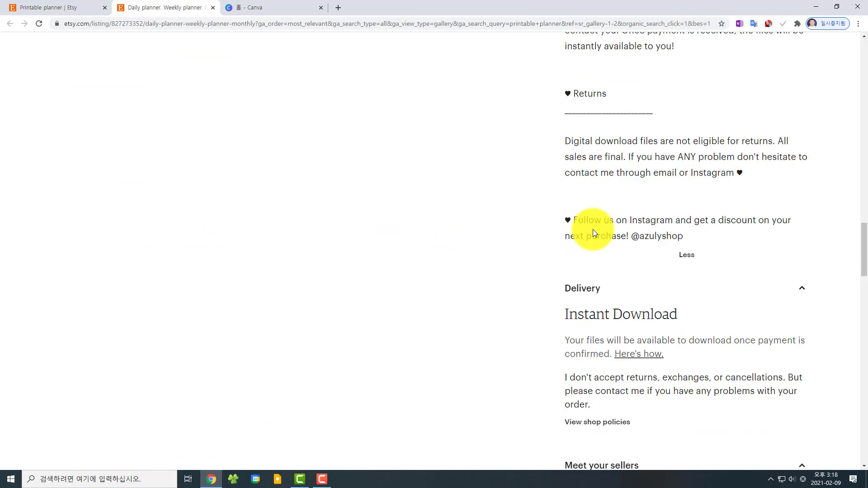
scroll(592, 229, down, 2)
scroll(593, 229, up, 15)
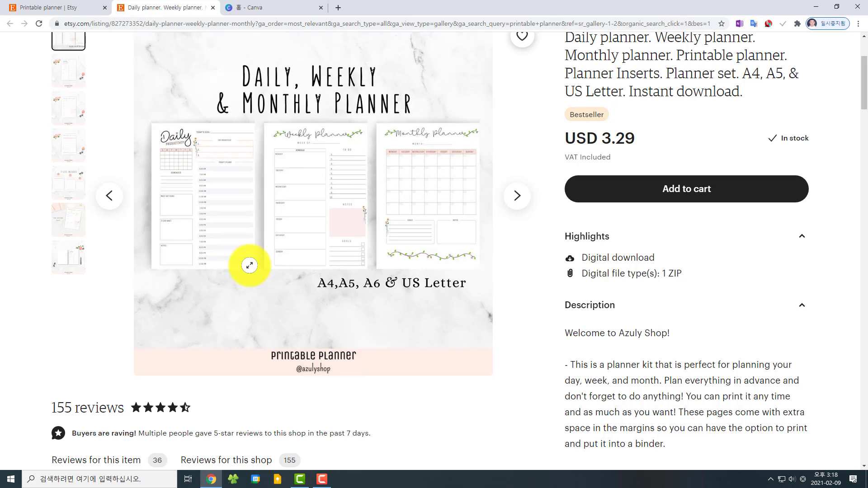
- Examine the enlarged preview image of the listing's Daily Productivity page, and close it
click(63, 75)
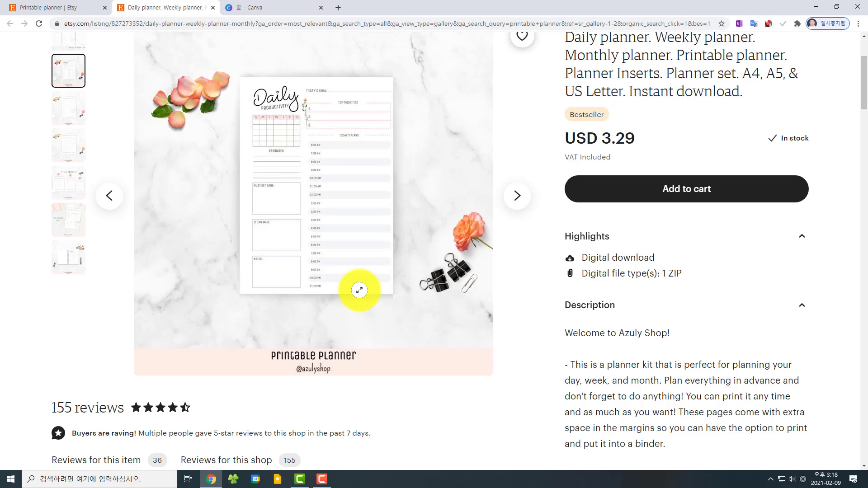
click(294, 216)
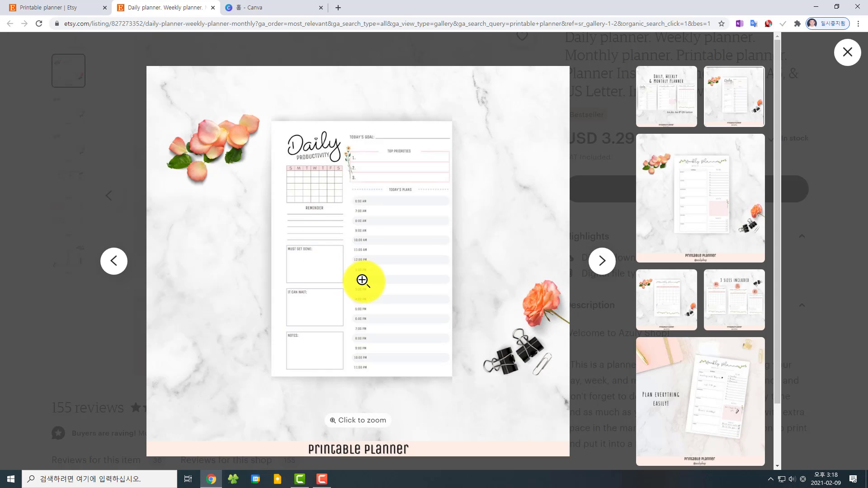
key(Escape)
- Switch to Canva and create a new blank A4 document (A4 문서)
click(276, 5)
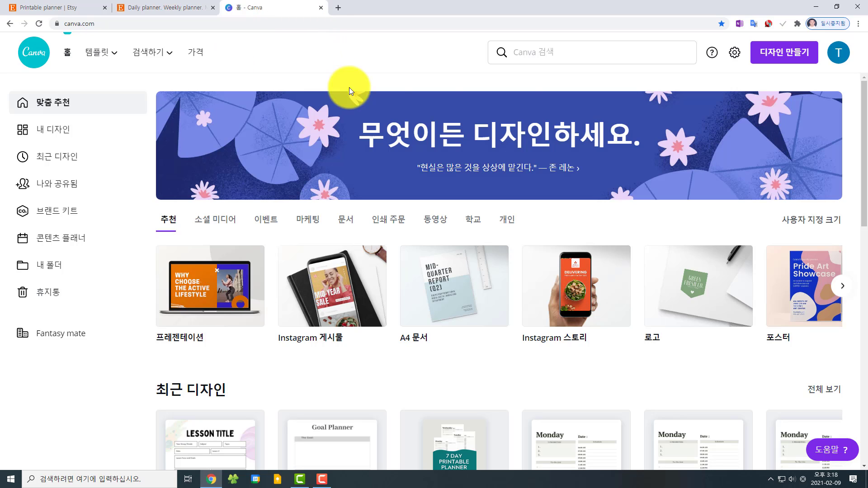
click(778, 54)
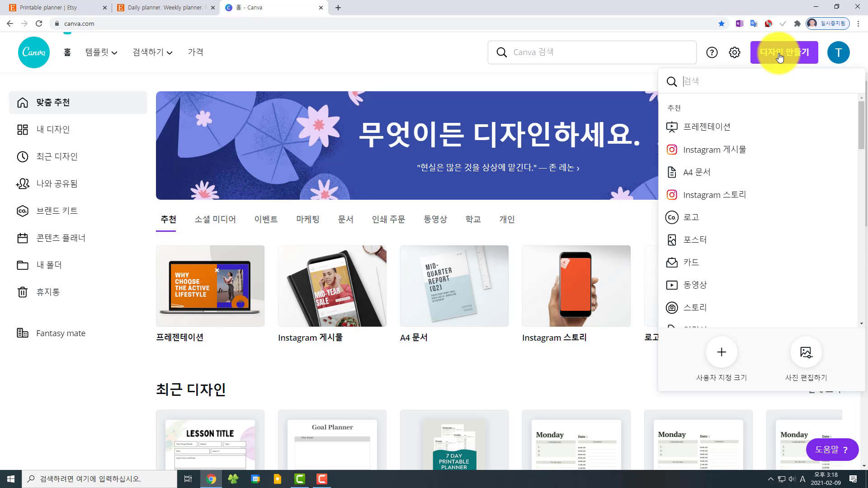
click(697, 178)
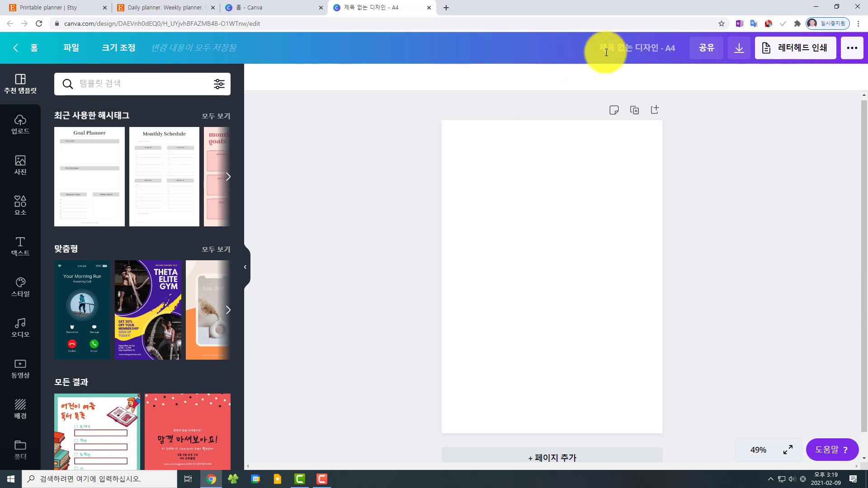
- Rename the untitled design as "Daily Planner A4"
click(611, 49)
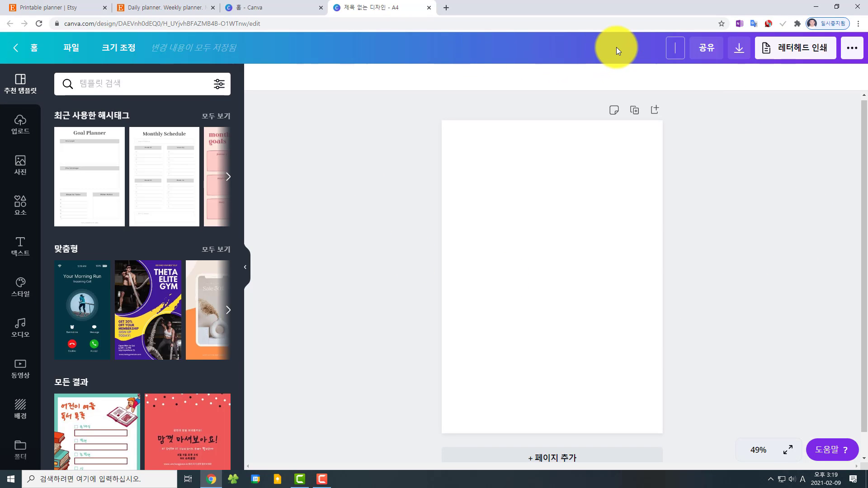
text(Daily Planner A4)
key(Return)
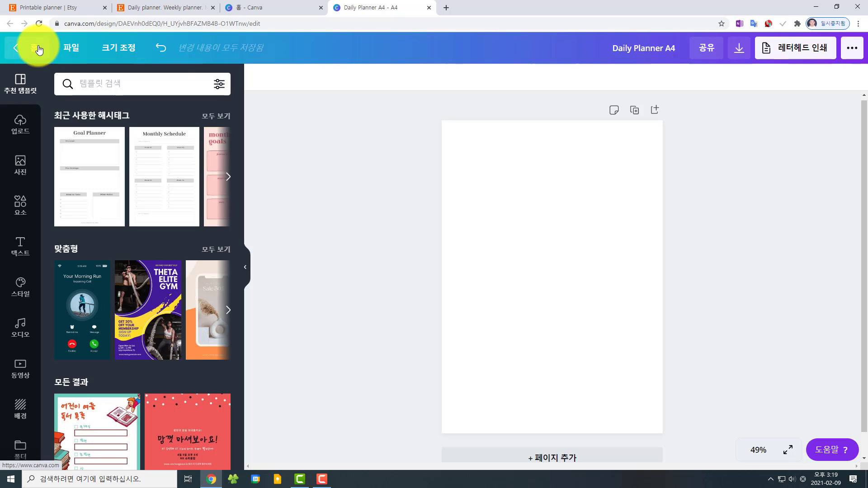
- Turn on the display of rulers (눈금자 표시) and guides (가이드 표시) for the design
click(75, 52)
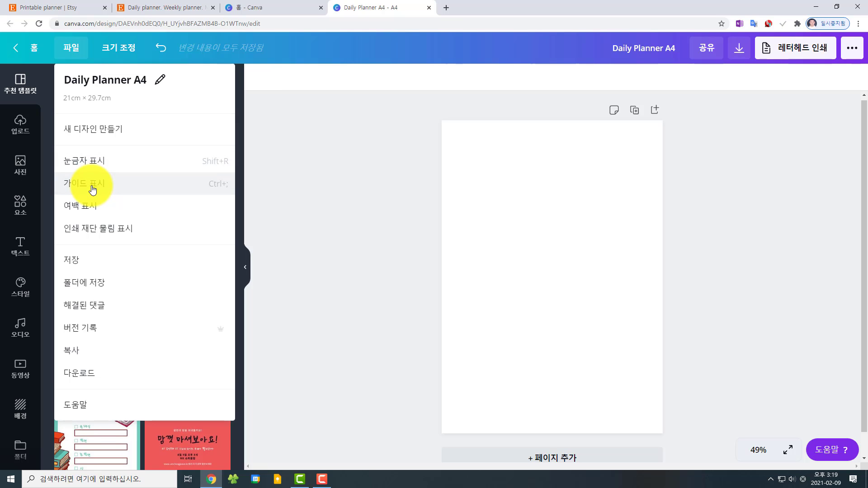
click(91, 161)
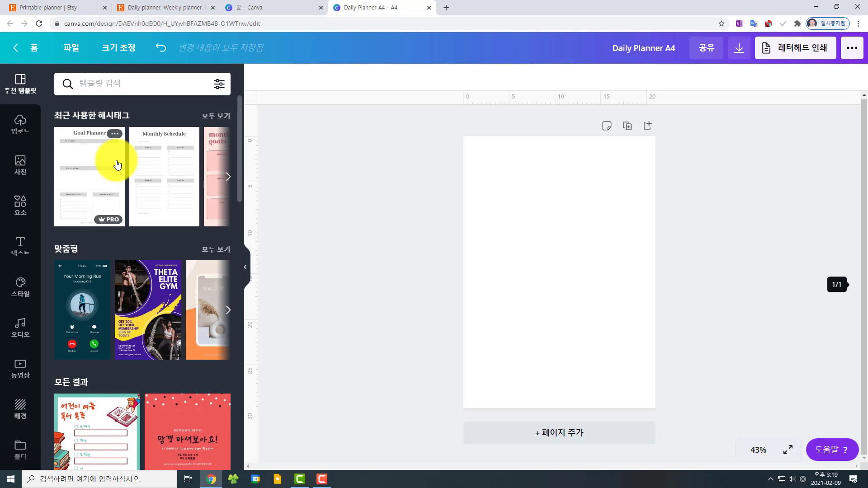
click(74, 51)
click(88, 189)
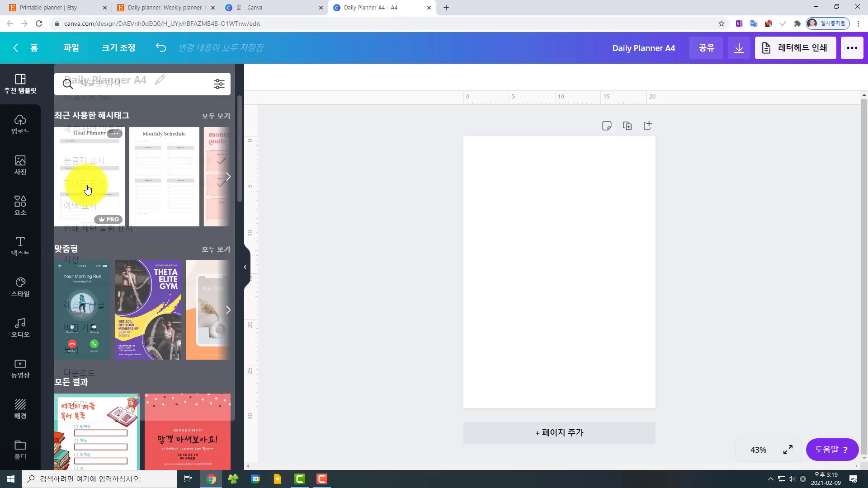
- Try out a horizontal guide across the middle of the page and a vertical guide at about 9.3 cm, and remove both
drag(430, 96, 420, 274)
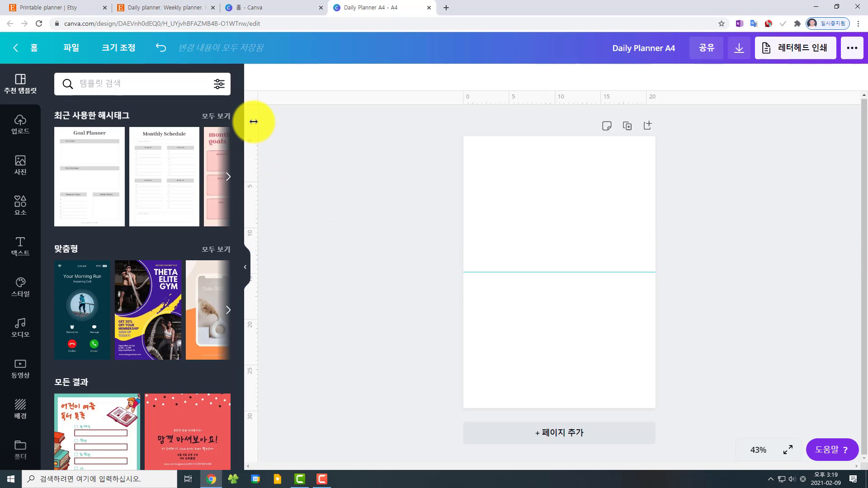
drag(251, 111, 549, 120)
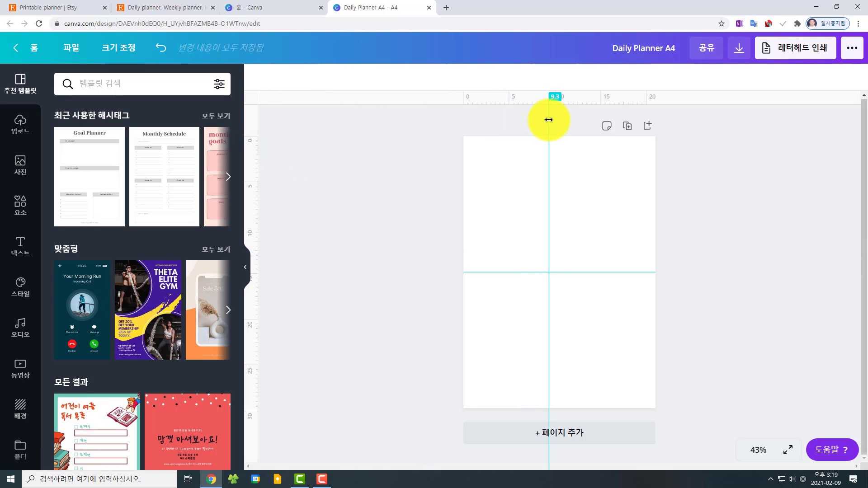
drag(549, 152, 247, 152)
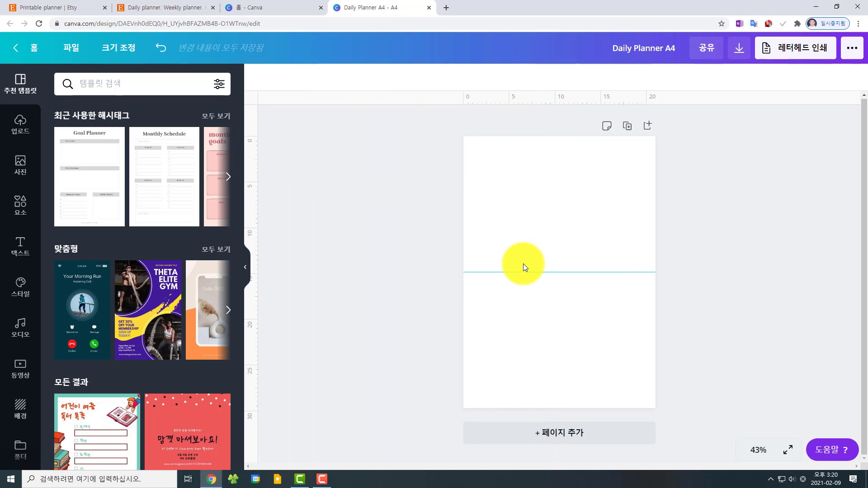
drag(524, 271, 528, 91)
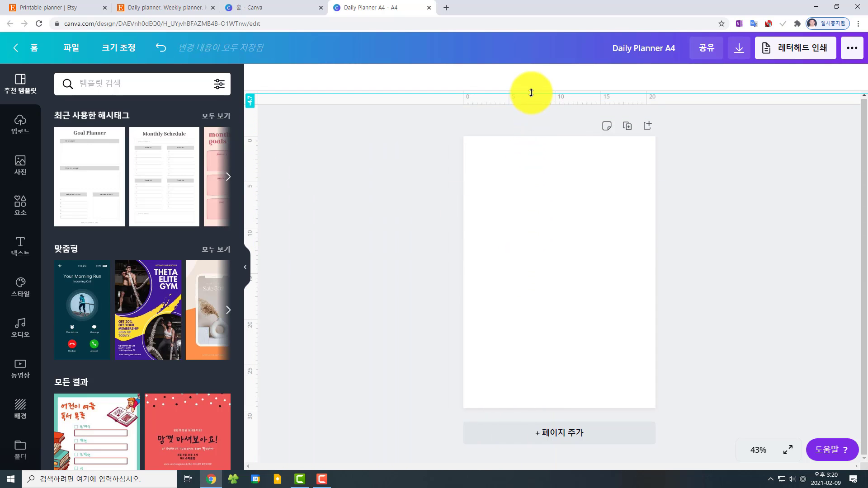
- Look over the resize options with the US Letter document selected and the download options, leaving both without applying anything
click(72, 47)
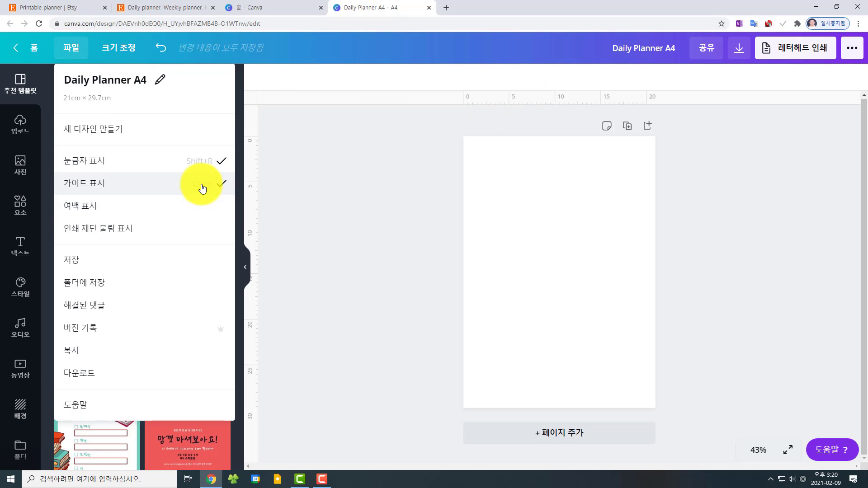
click(122, 53)
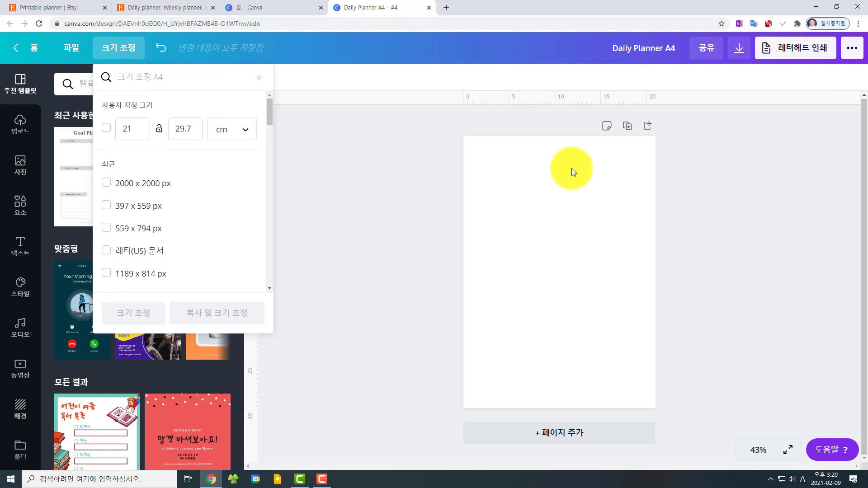
click(106, 252)
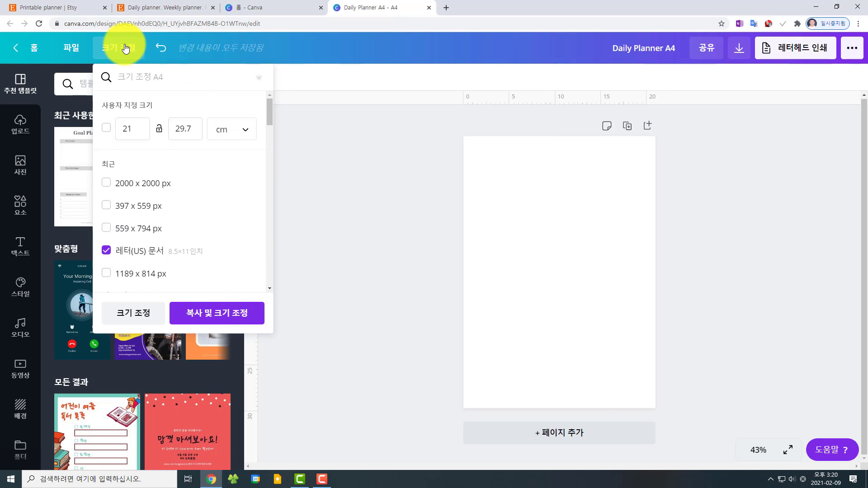
click(271, 57)
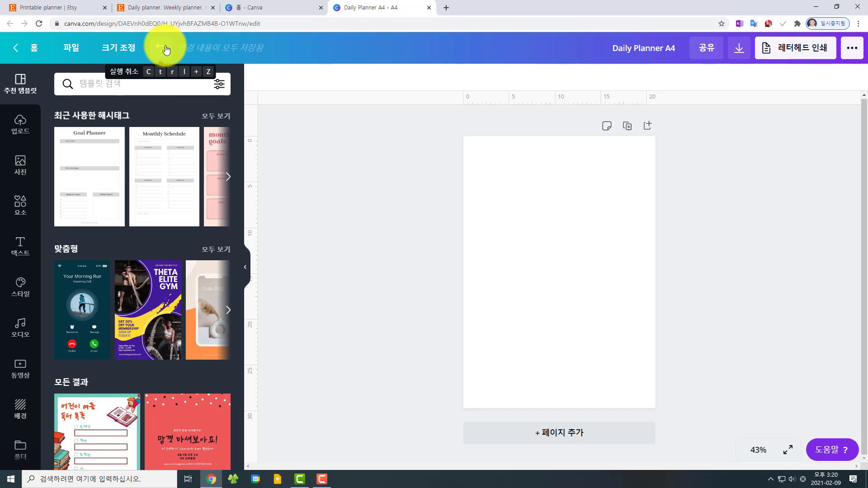
click(738, 53)
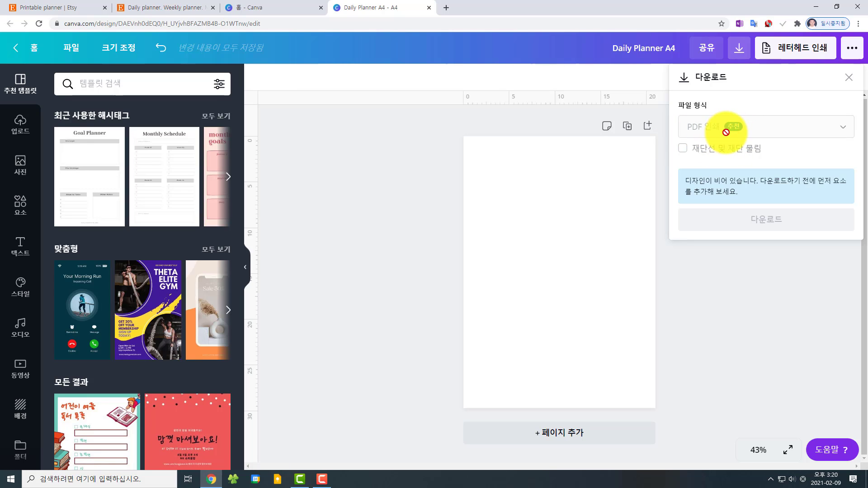
click(512, 221)
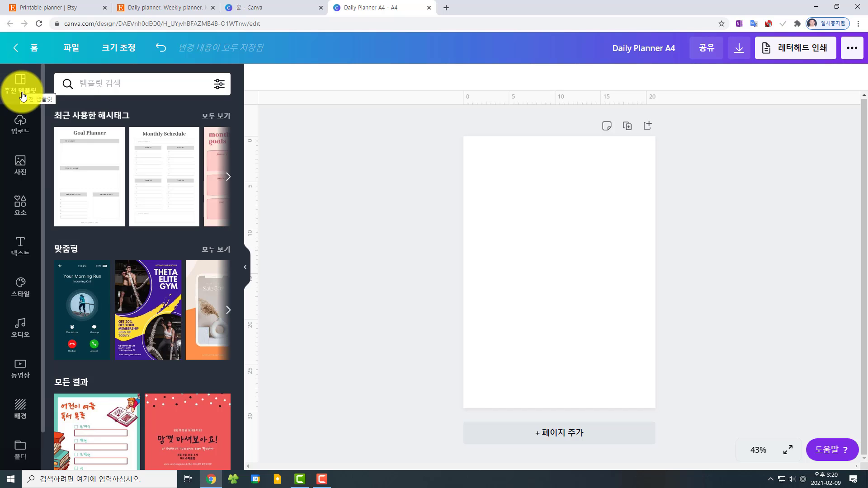
- Search the templates for "printable planner" and choose the Pro Daily Planner template with the beige header blocks for the blank page
click(100, 84)
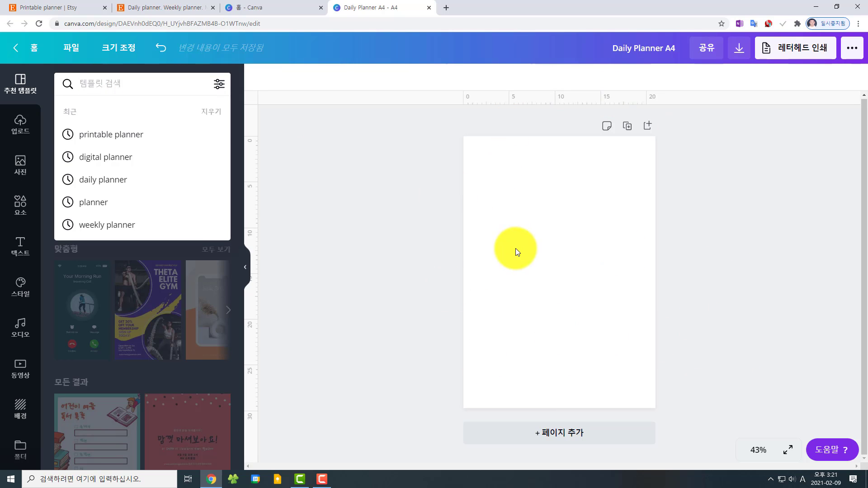
click(138, 142)
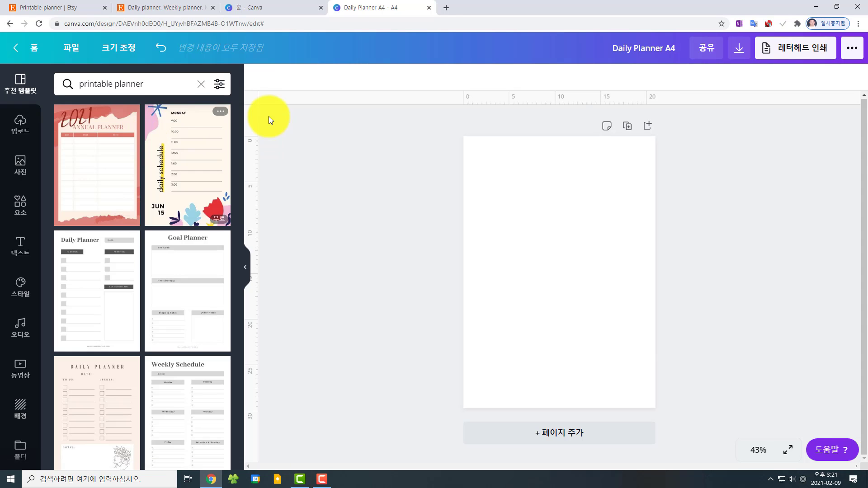
scroll(226, 260, down, 4)
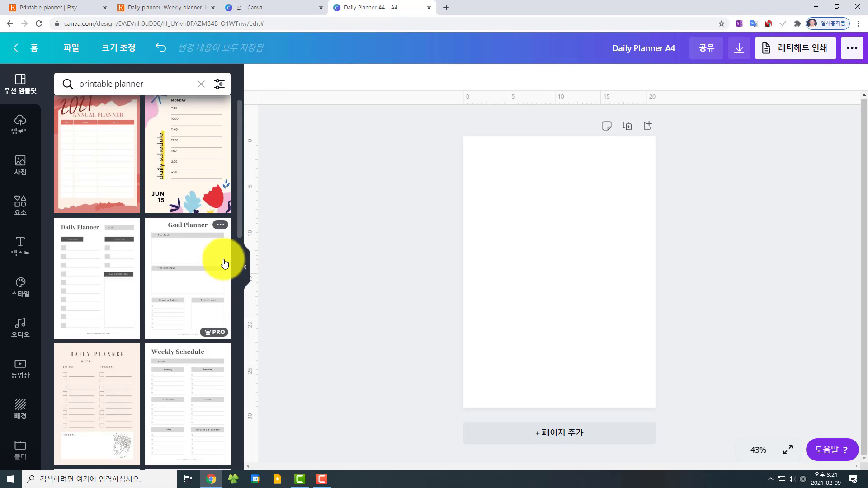
scroll(191, 249, down, 8)
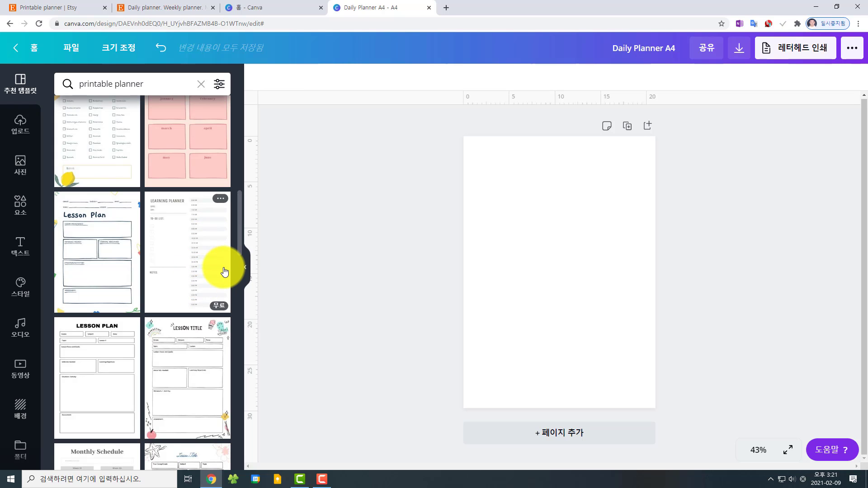
scroll(223, 310, down, 10)
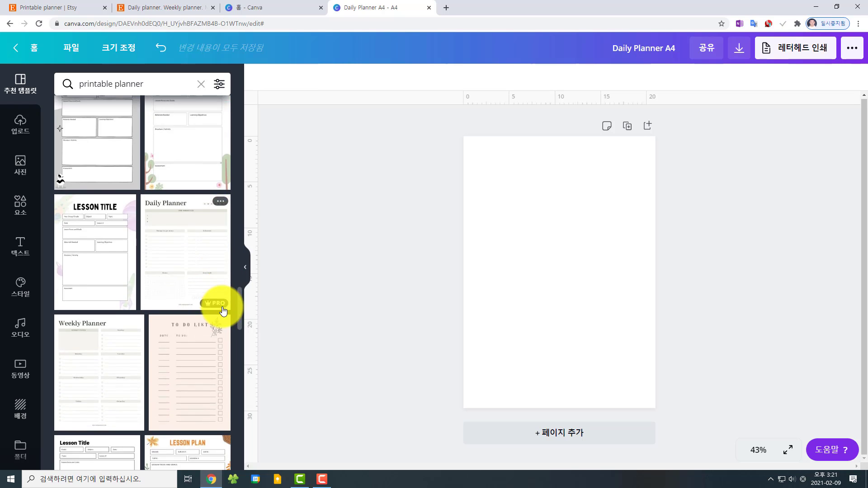
mouse_move(212, 308)
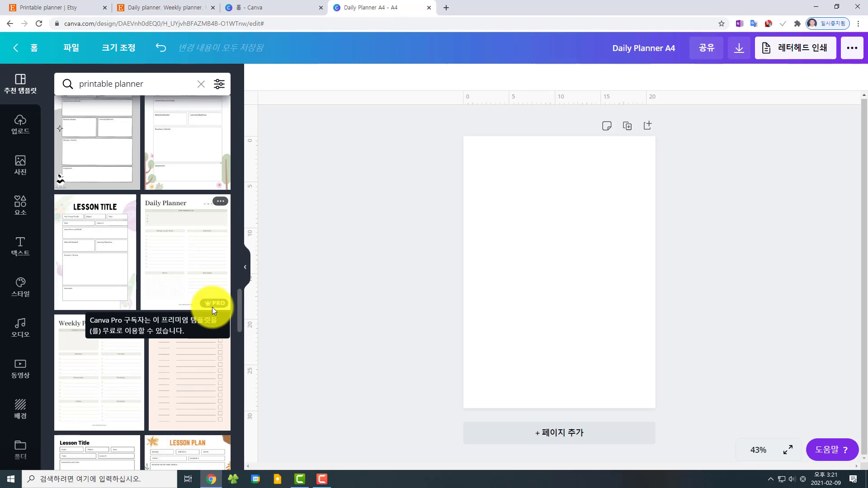
click(179, 263)
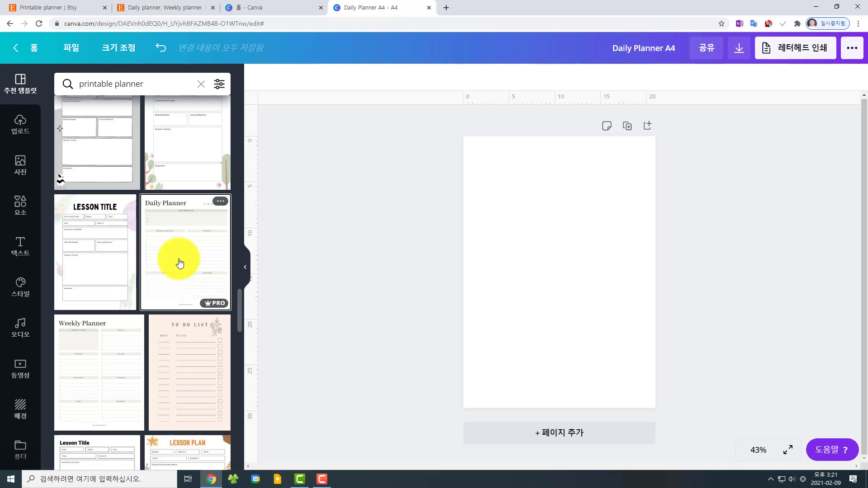
- View the applied Daily Planner template at 75% zoom and examine its sections and the Notes and Gratitude headings as separate elements
click(652, 352)
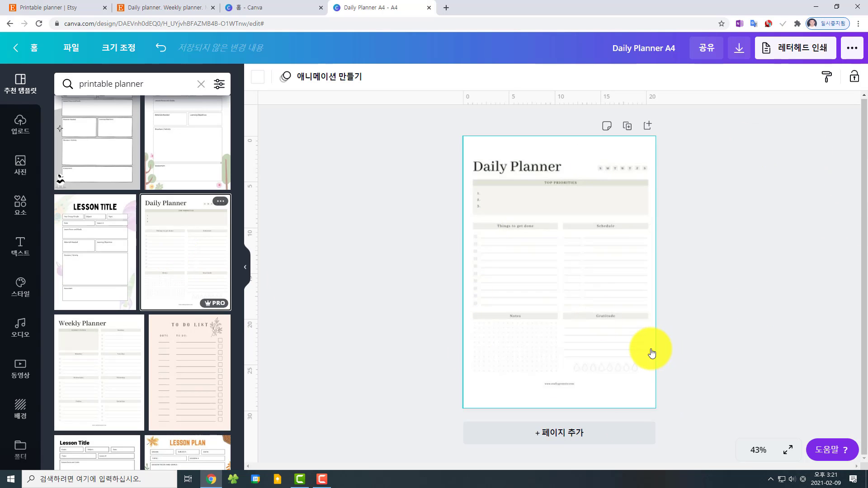
click(758, 450)
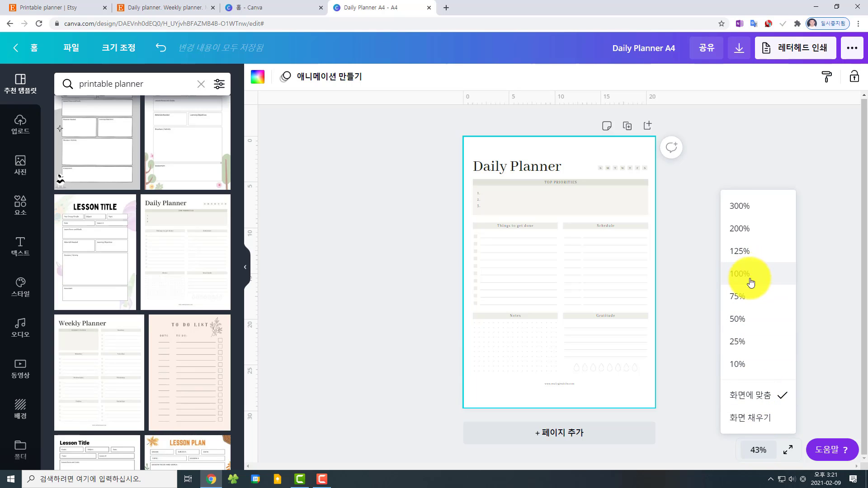
click(745, 297)
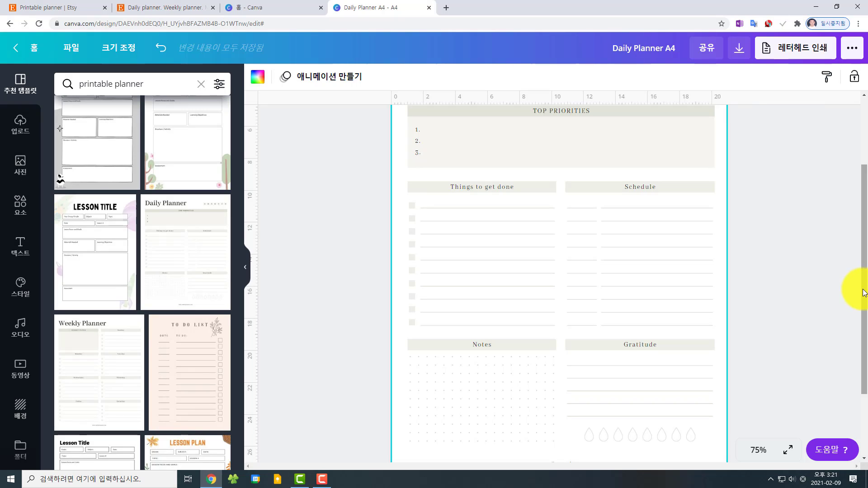
drag(863, 285, 856, 209)
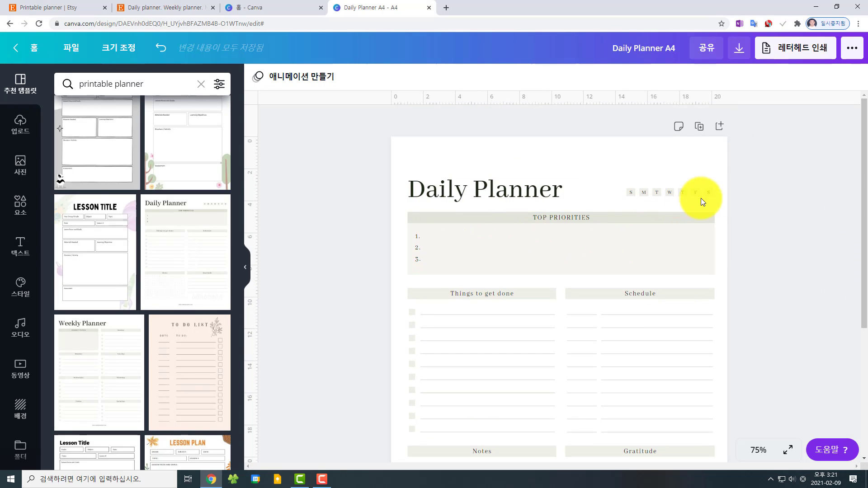
scroll(699, 339, down, 5)
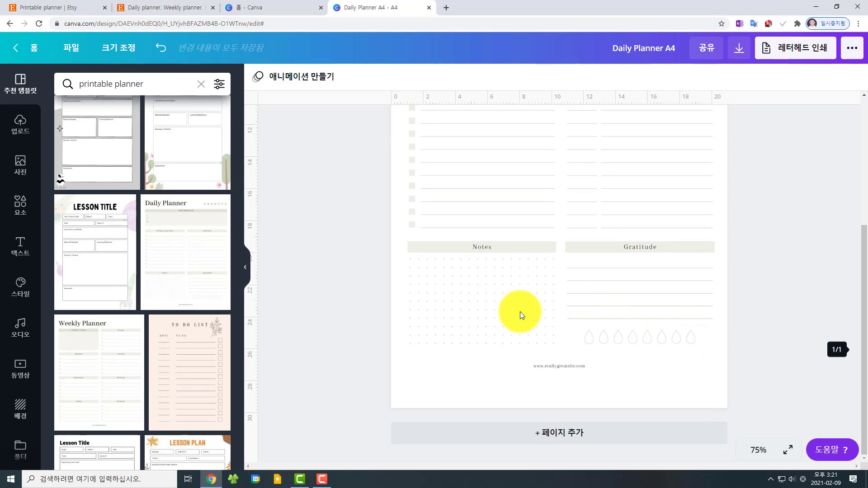
click(498, 246)
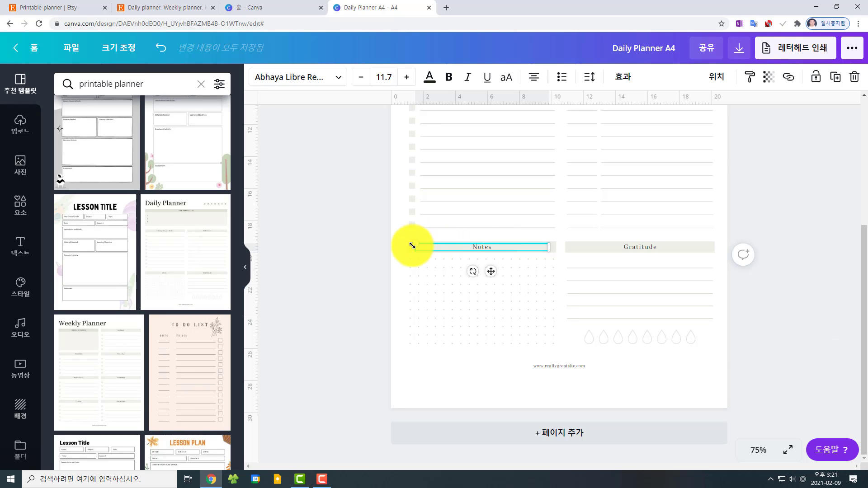
click(396, 270)
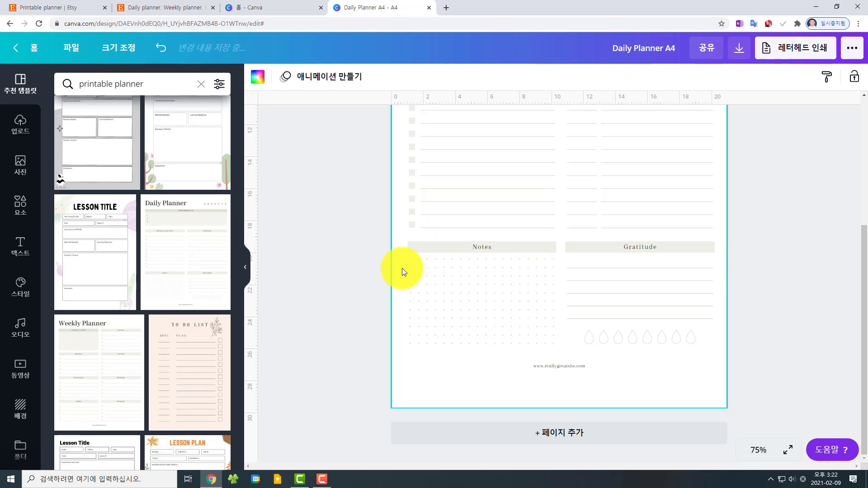
click(445, 250)
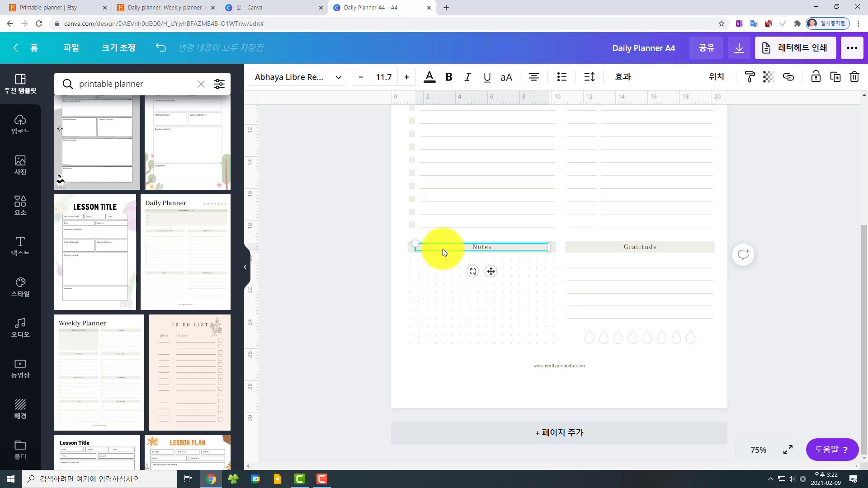
click(591, 247)
scroll(829, 294, up, 4)
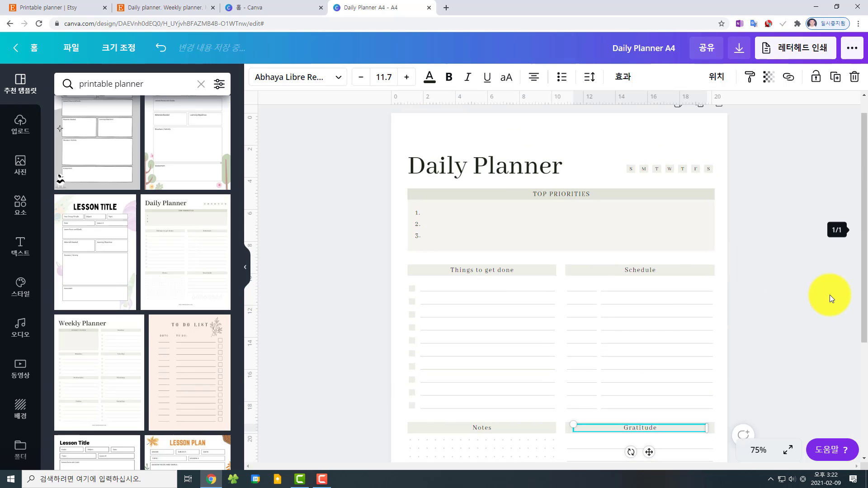
- Narrow the Top Priorities box and its header bar to the left column's width, and move the TOP PRIORITIES heading onto the bar's centre
click(597, 229)
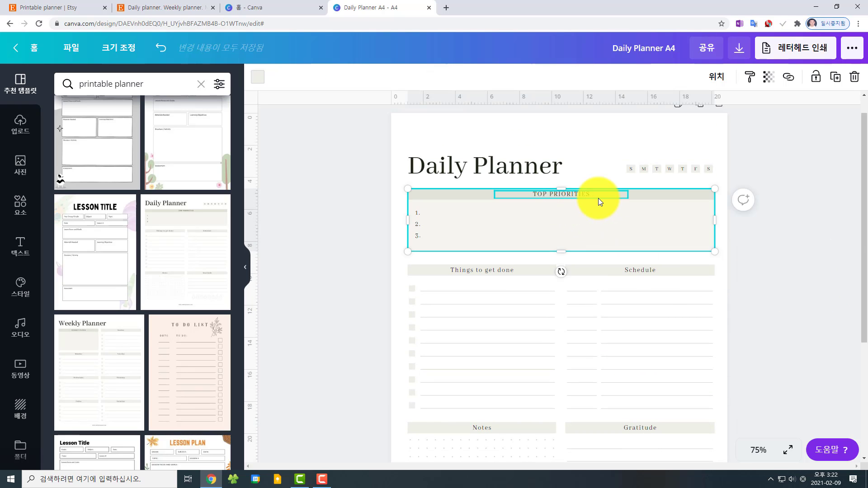
drag(714, 220, 555, 222)
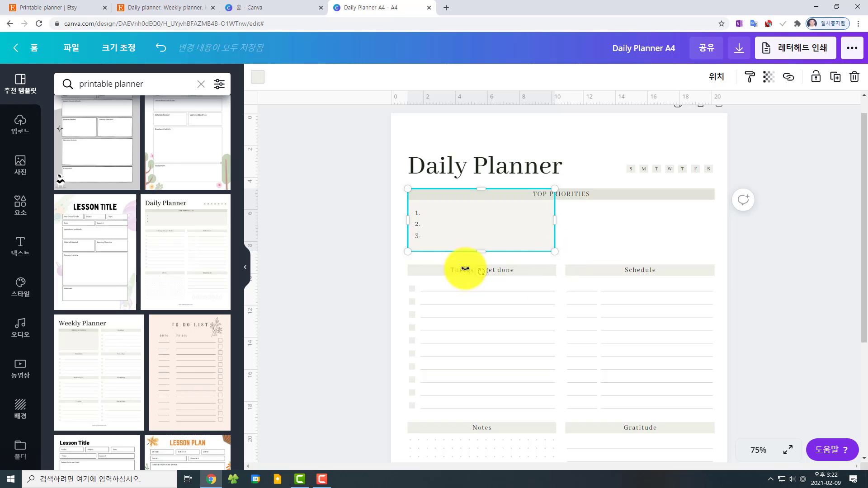
click(670, 194)
drag(715, 194, 521, 194)
click(581, 194)
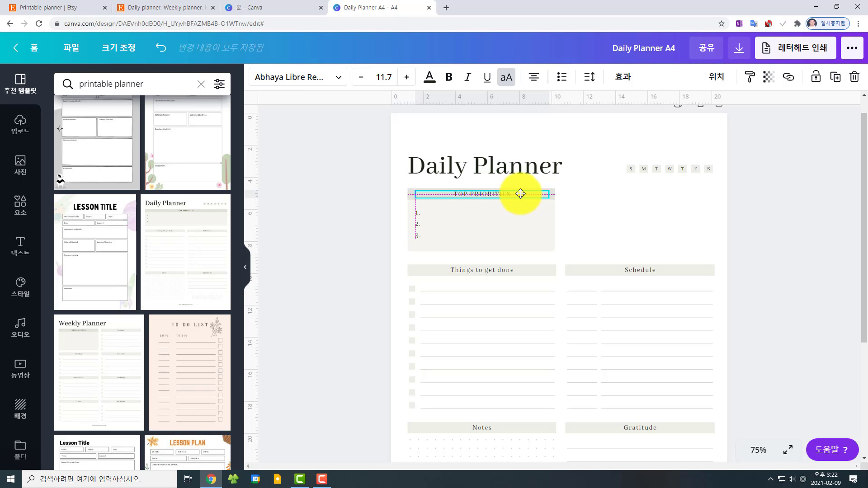
click(744, 294)
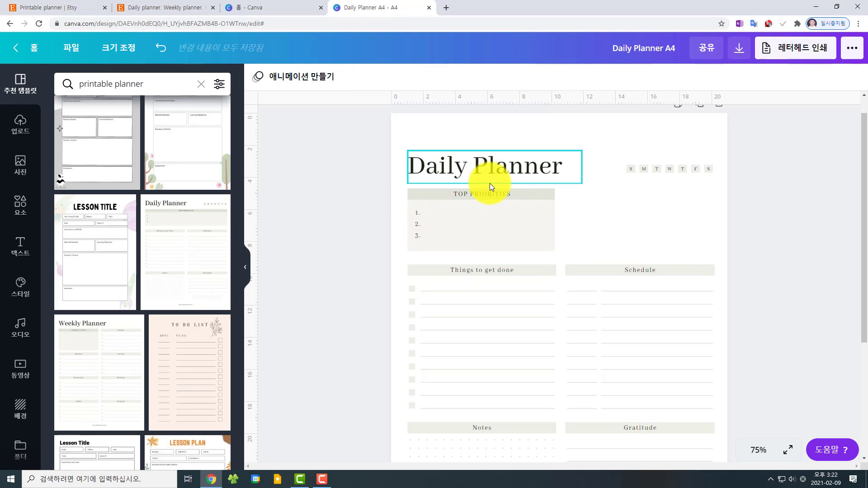
- Change the font of the "Daily Planner" title to Arimo
click(489, 164)
double_click(577, 171)
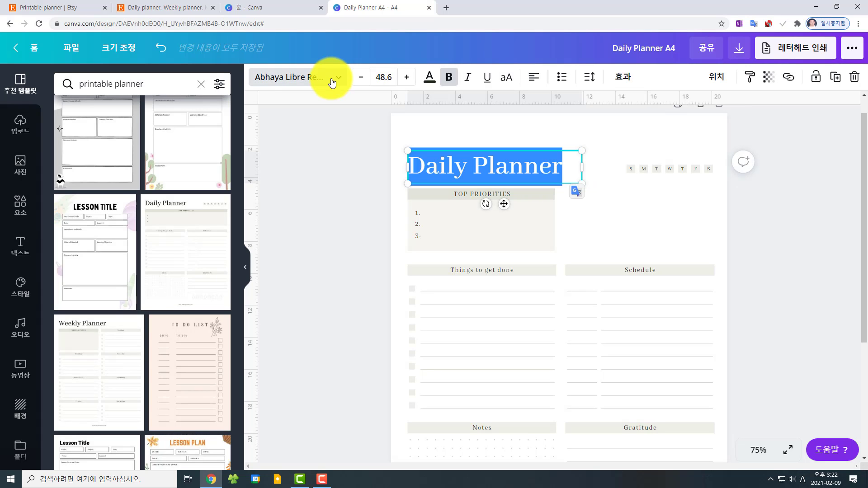
click(341, 83)
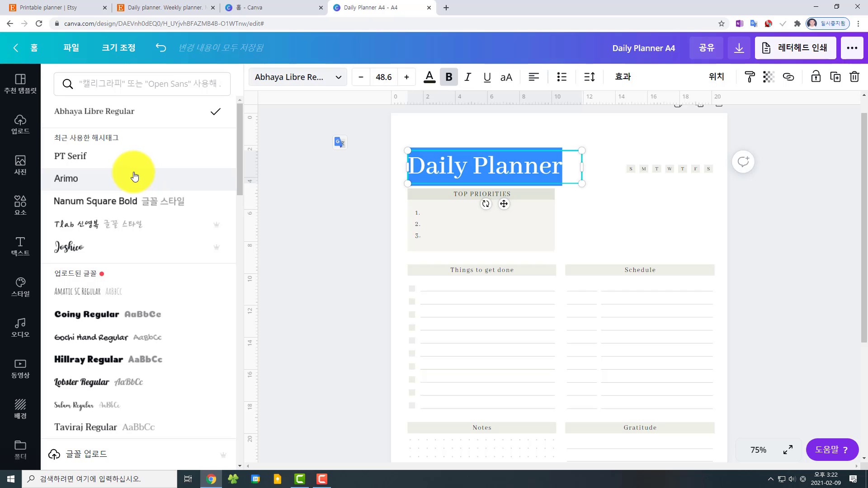
click(77, 181)
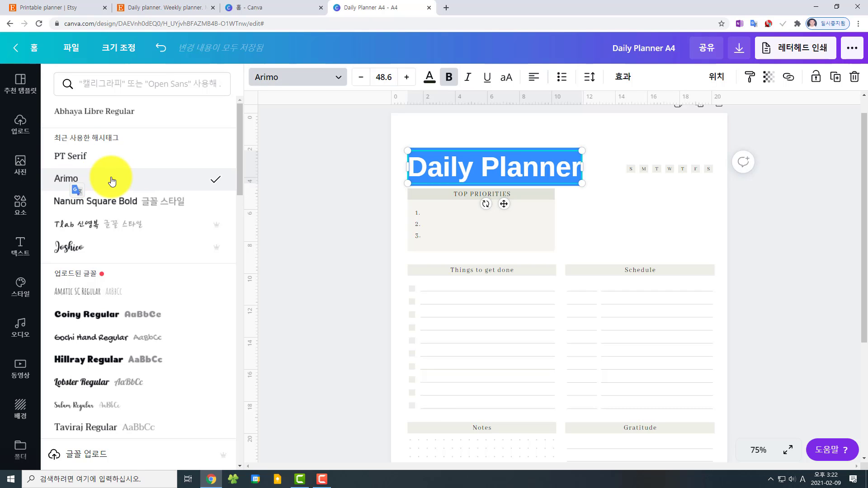
click(473, 178)
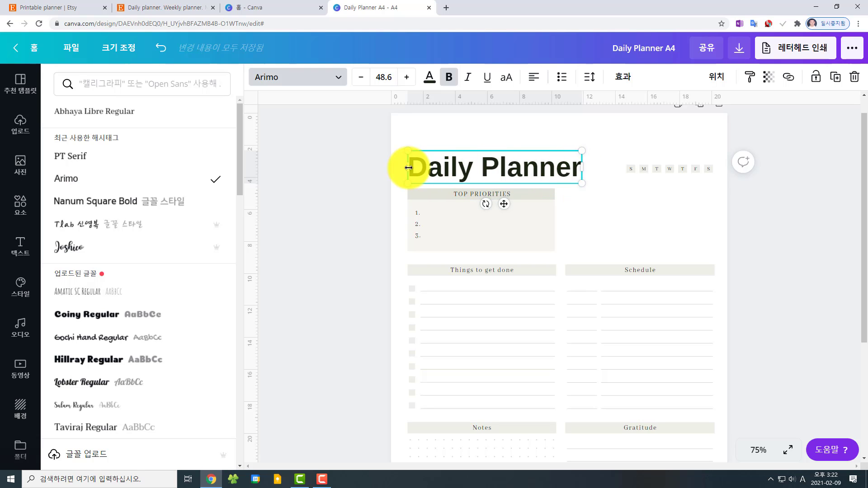
- Replace the page title with "Monday" and narrow its text box to the left column's width
drag(578, 167, 397, 166)
text(Monday)
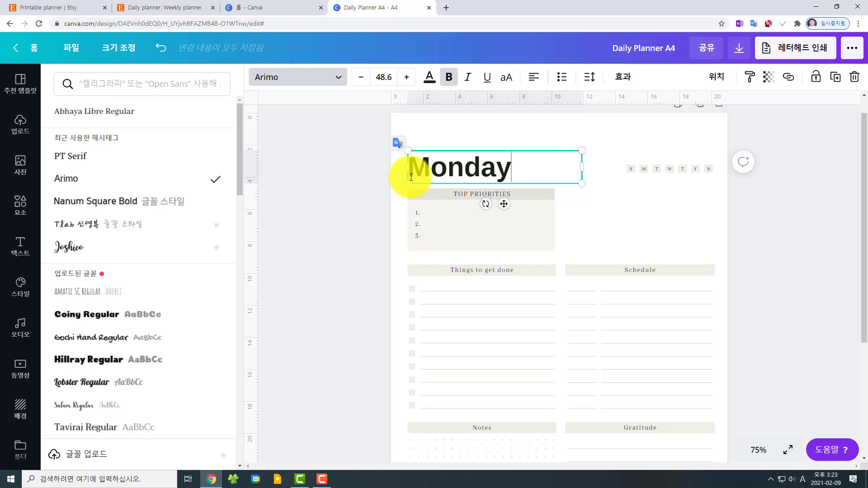
drag(582, 167, 552, 167)
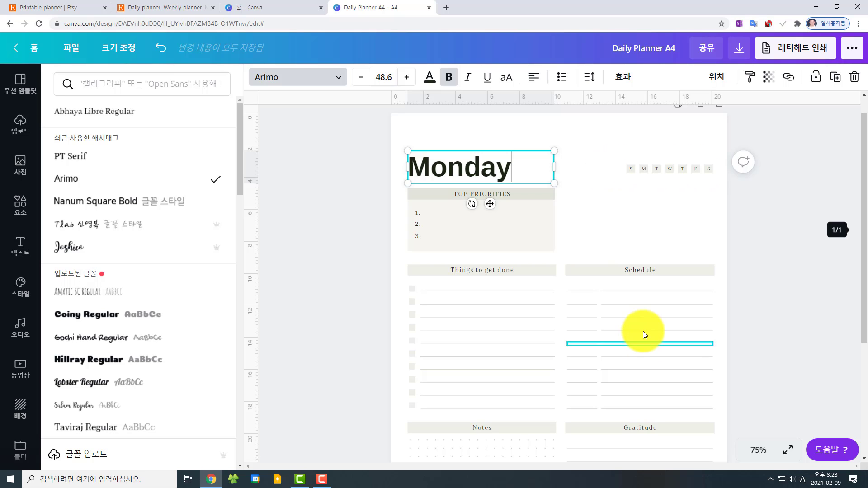
- Add a second page and apply the free Learning Planner template with the half-hourly timetable to it
click(18, 96)
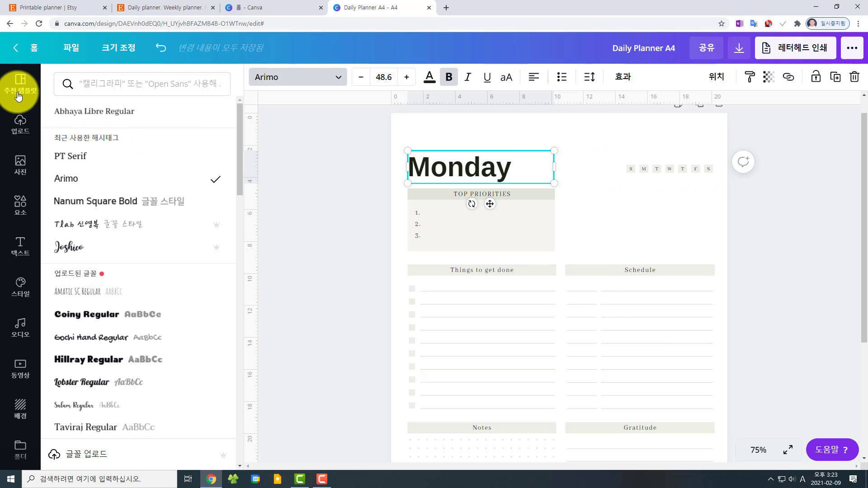
scroll(801, 309, down, 4)
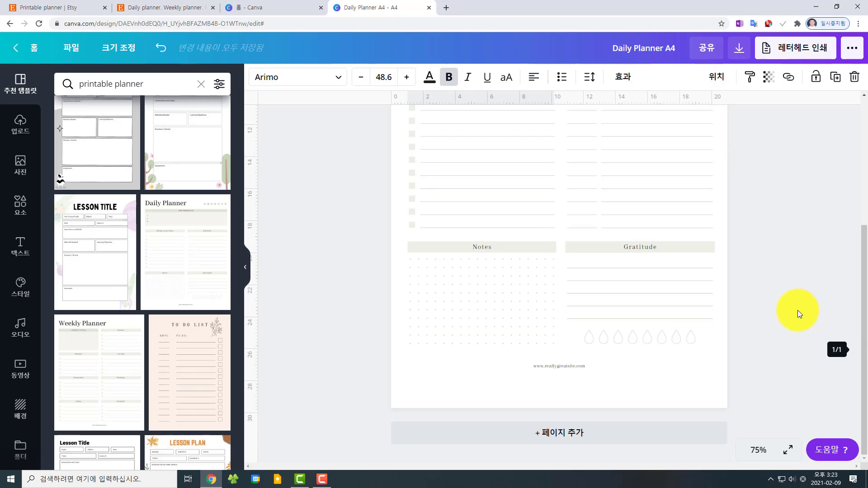
click(575, 433)
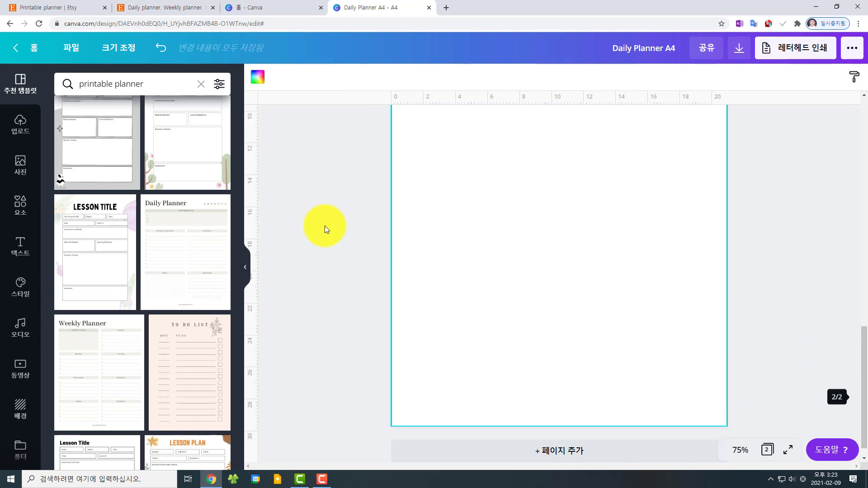
scroll(214, 249, down, 5)
click(213, 365)
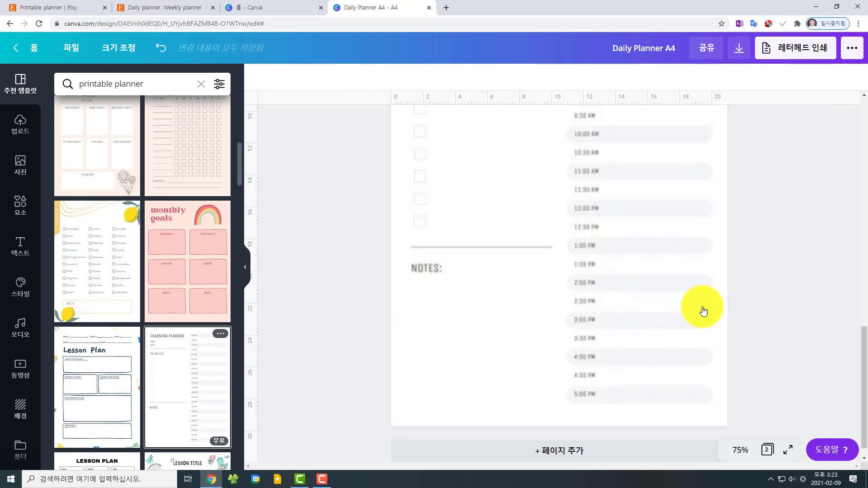
- Copy the whole timetable with its time labels and striped background from page 2 and paste it onto the Monday page
scroll(814, 313, up, 5)
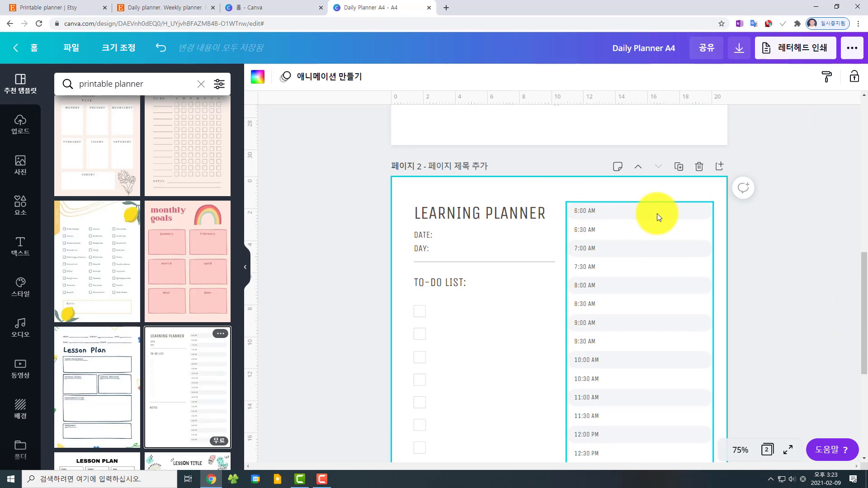
drag(557, 189, 687, 483)
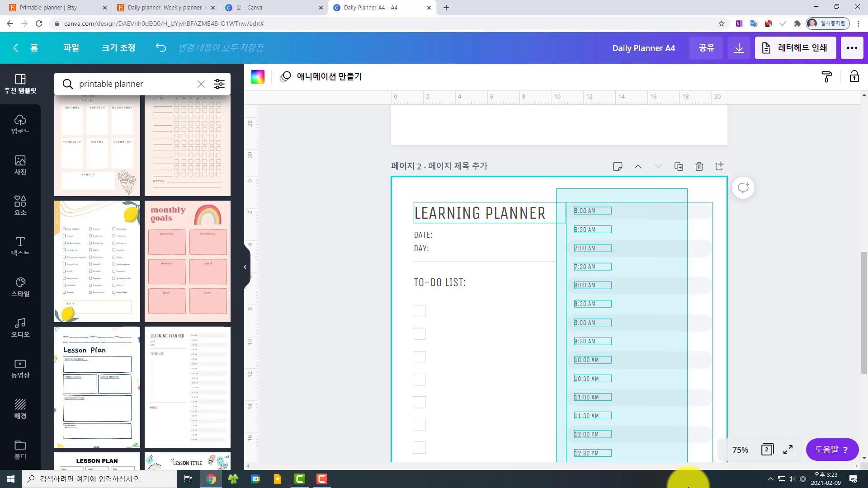
click(740, 450)
click(740, 398)
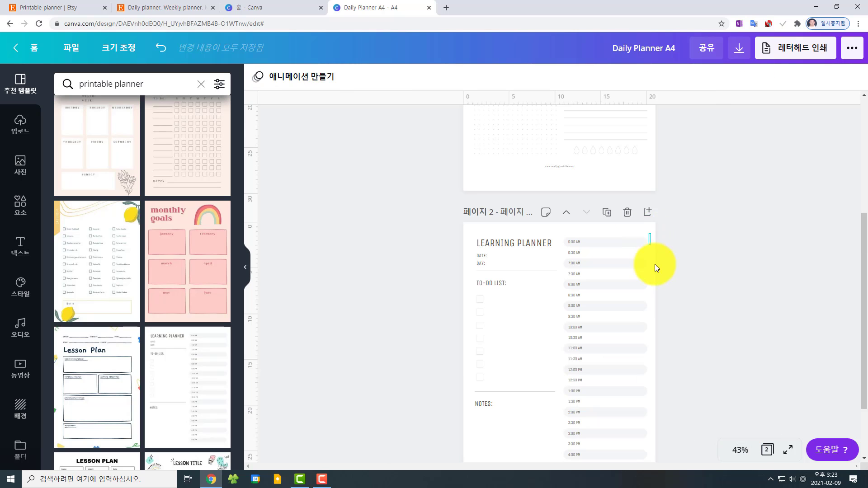
drag(655, 264, 587, 464)
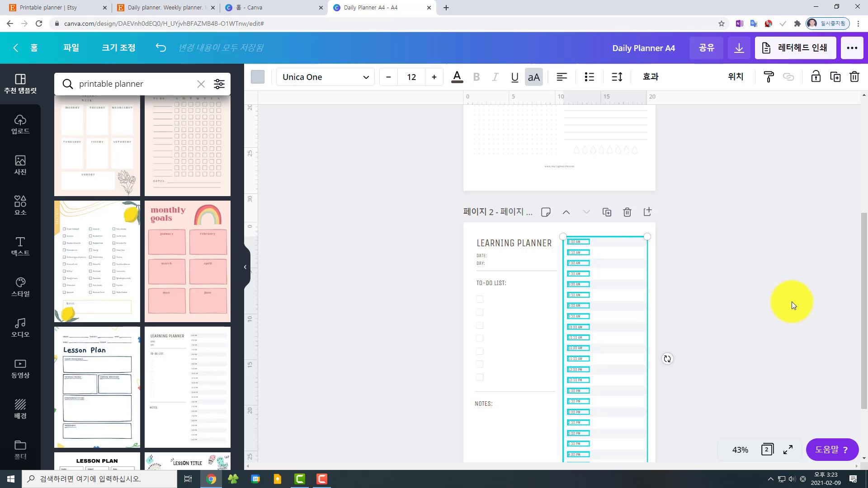
drag(861, 310, 861, 199)
click(613, 220)
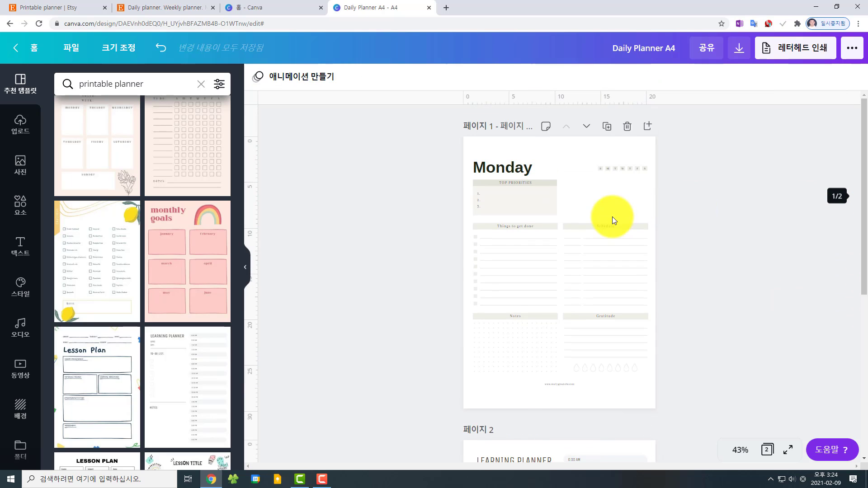
click(591, 187)
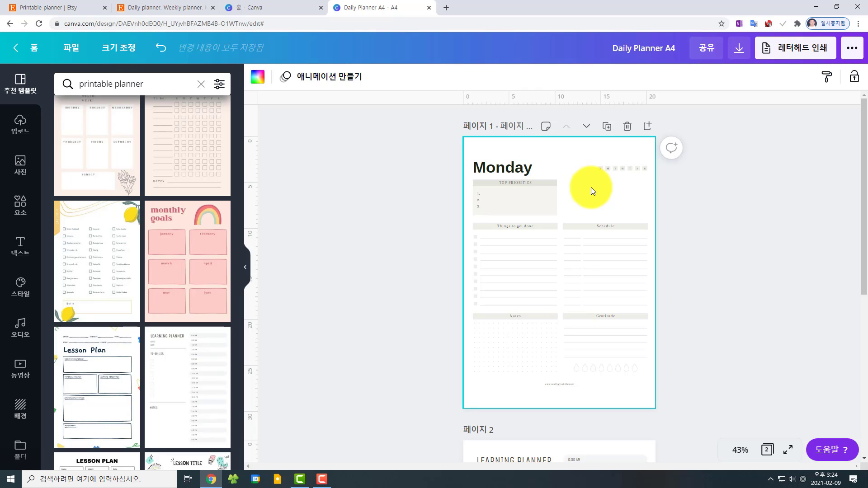
key(ctrl+v)
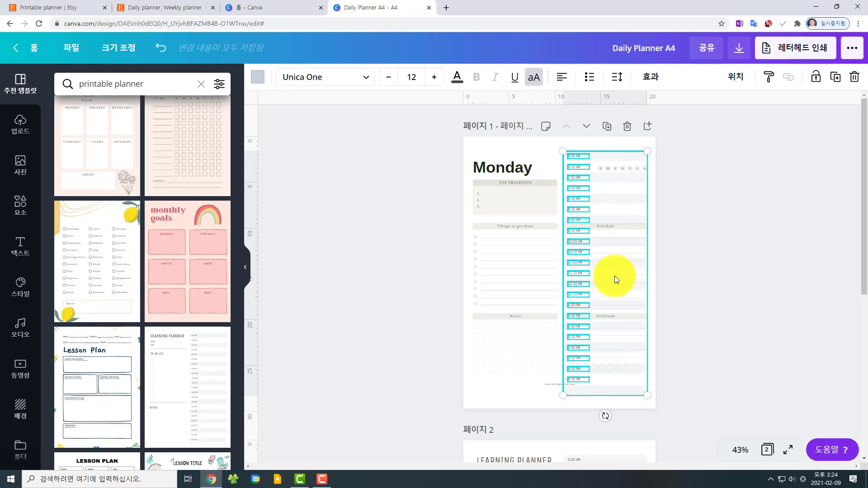
- Delete the row of weekday letters on page 1 and place the timetable just beneath the Schedule header, aligned with its left edge
drag(609, 181, 736, 209)
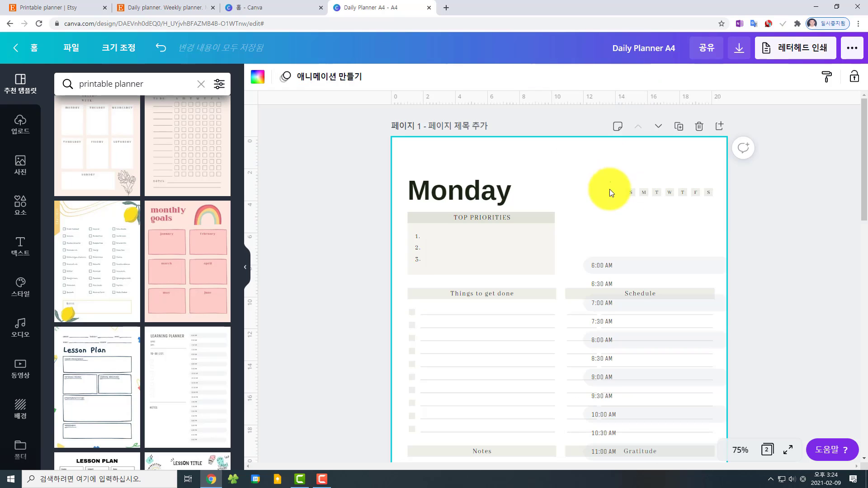
key(Delete)
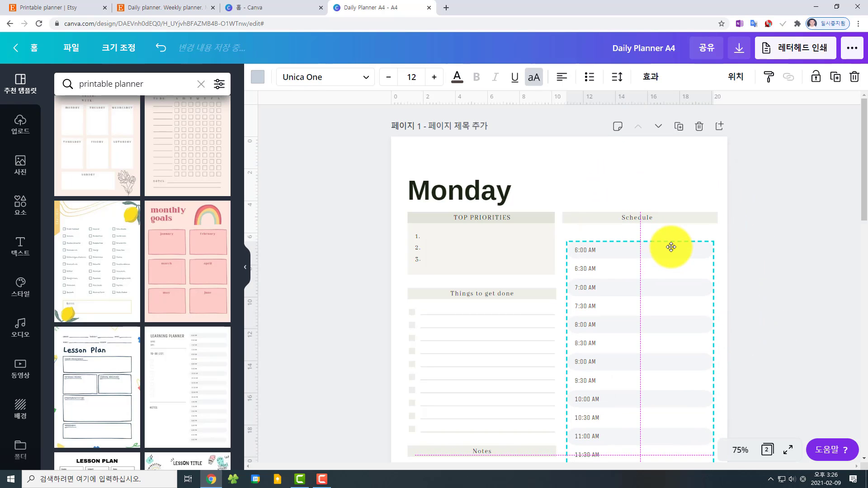
drag(668, 246, 667, 238)
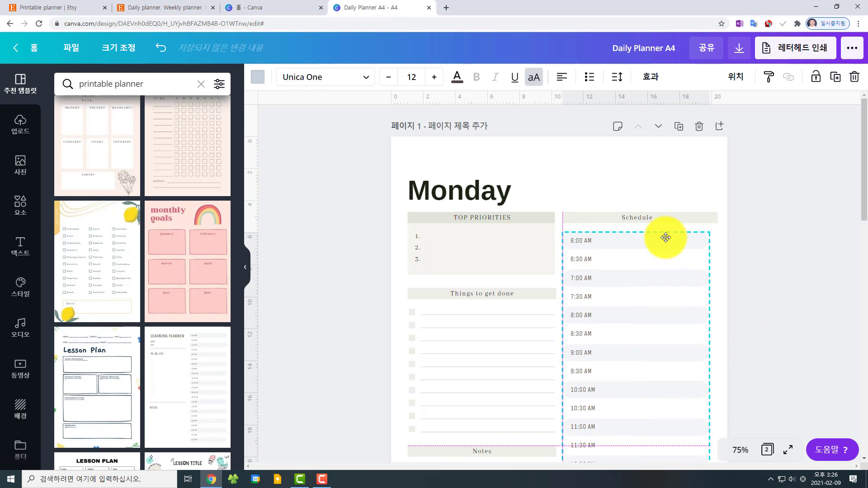
scroll(788, 277, down, 6)
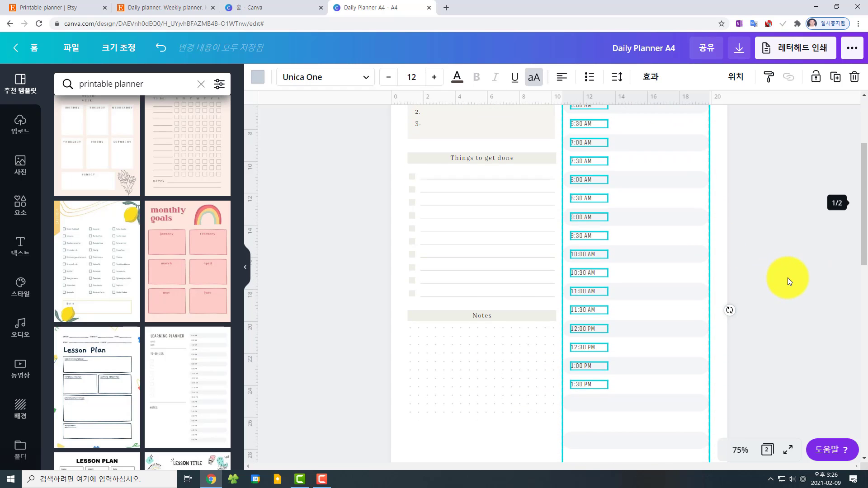
scroll(864, 317, up, 4)
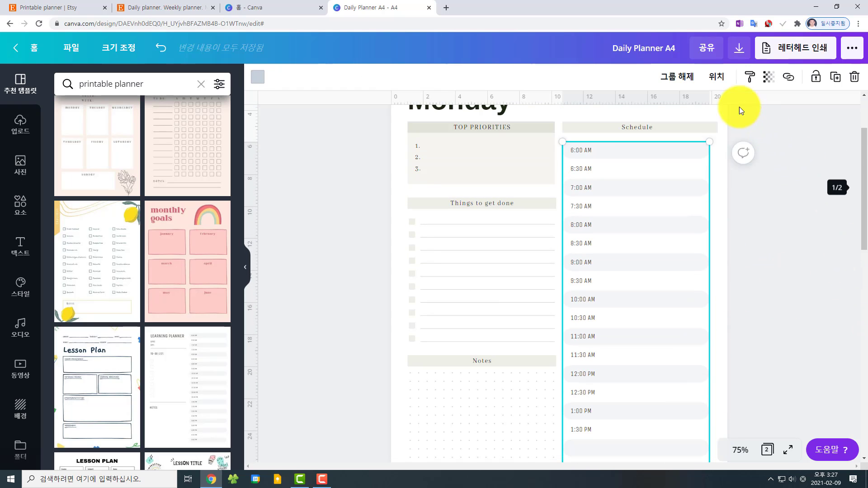
- Ungroup the timetable's striped background on the Monday page and delete the grey bands below the 1:30 PM row
click(679, 83)
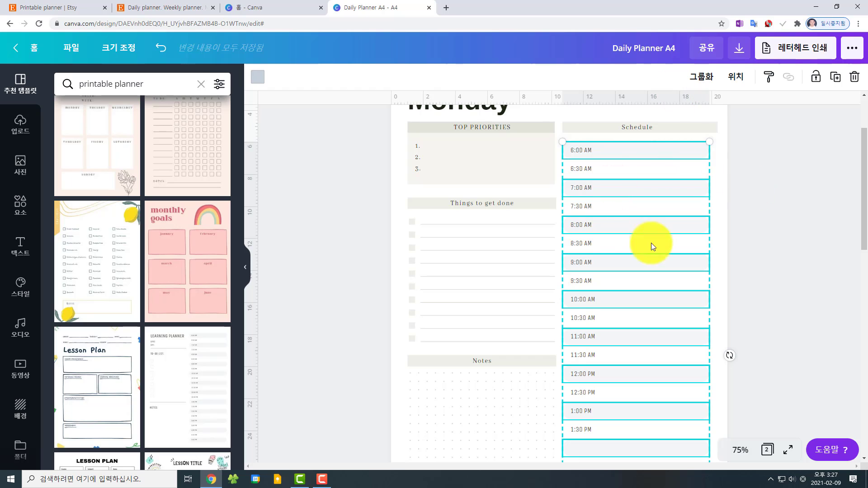
scroll(757, 247, down, 3)
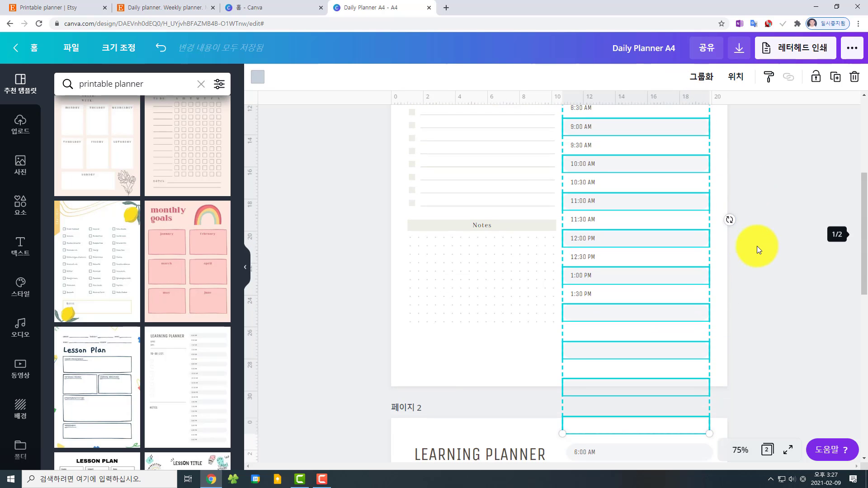
click(738, 322)
click(643, 314)
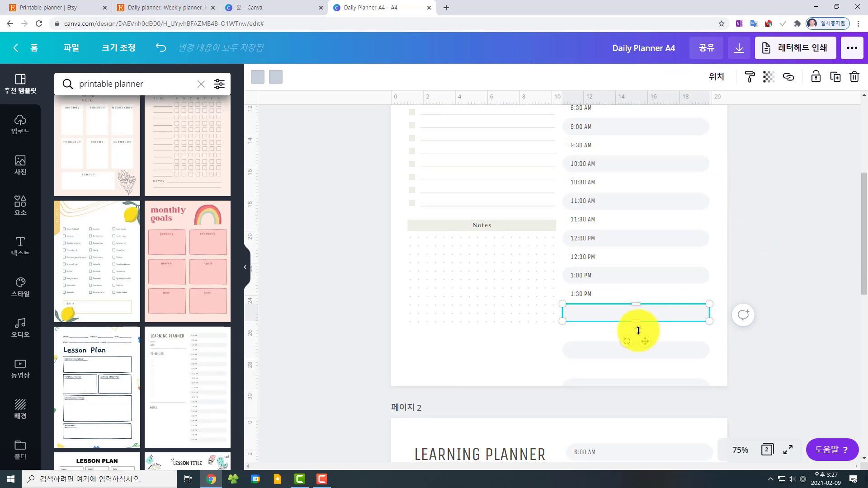
key(Delete)
click(627, 351)
key(Delete)
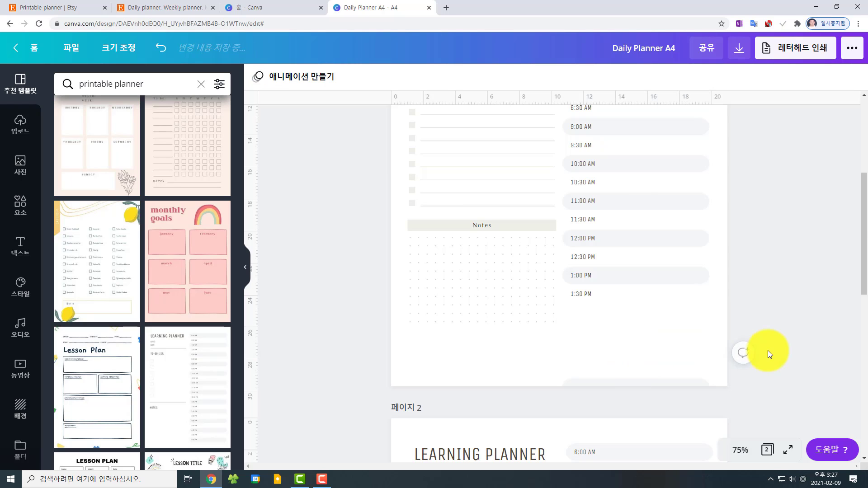
scroll(767, 351, down, 4)
click(632, 201)
key(Delete)
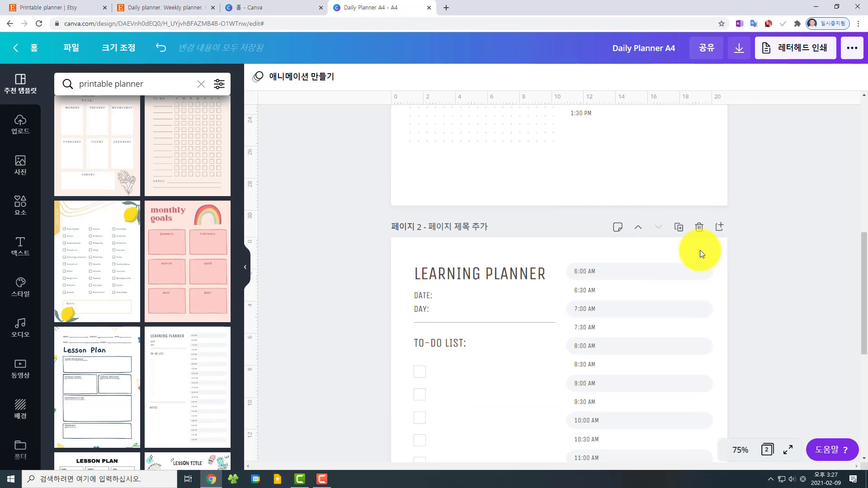
- Delete the 1:30 PM time label from the Monday page's timetable
scroll(768, 205, up, 4)
scroll(730, 316, up, 4)
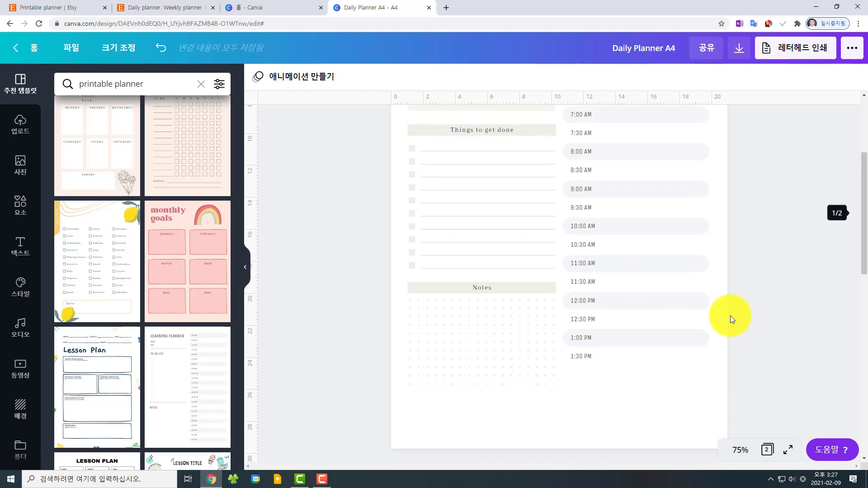
scroll(731, 316, down, 4)
click(596, 340)
key(Delete)
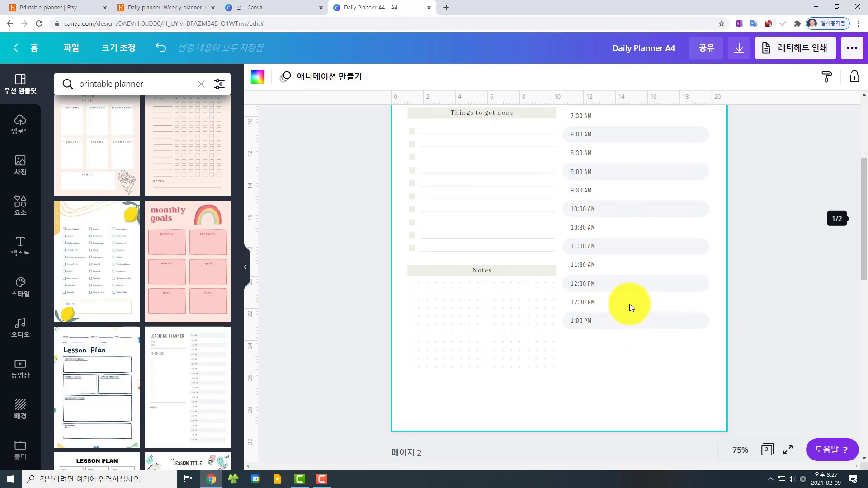
- Duplicate the timetable rows from 11:30 AM to 1:00 PM and place the copy directly beneath the 1:00 PM row, aligned with the column
click(589, 302)
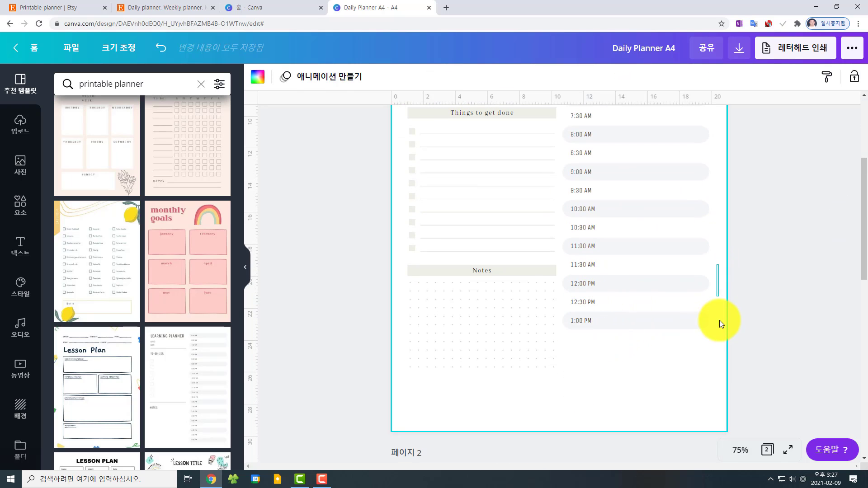
drag(717, 261, 590, 316)
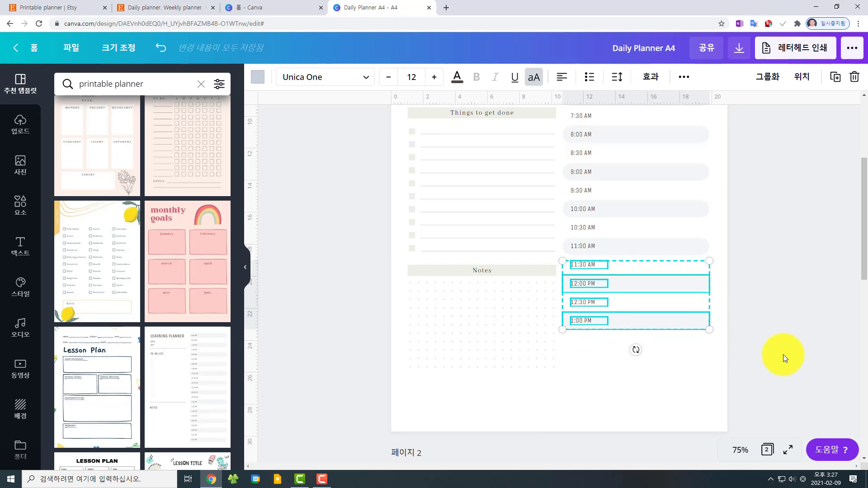
key(ctrl+d)
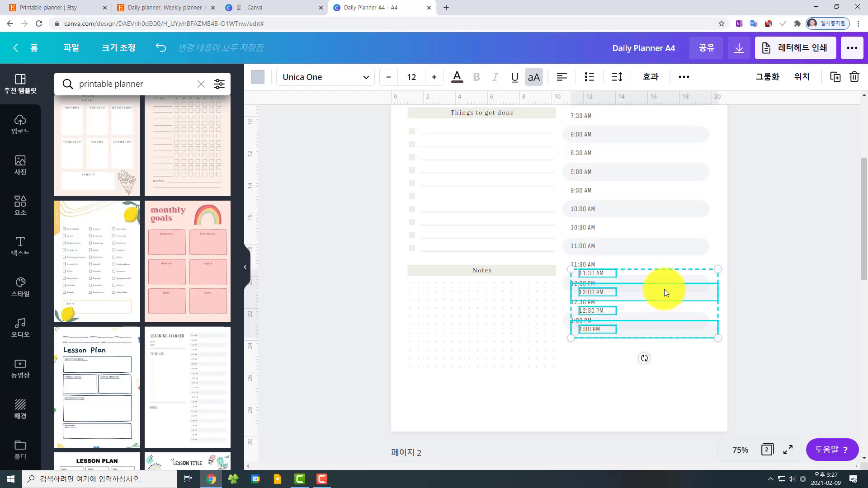
drag(664, 288, 656, 353)
click(769, 351)
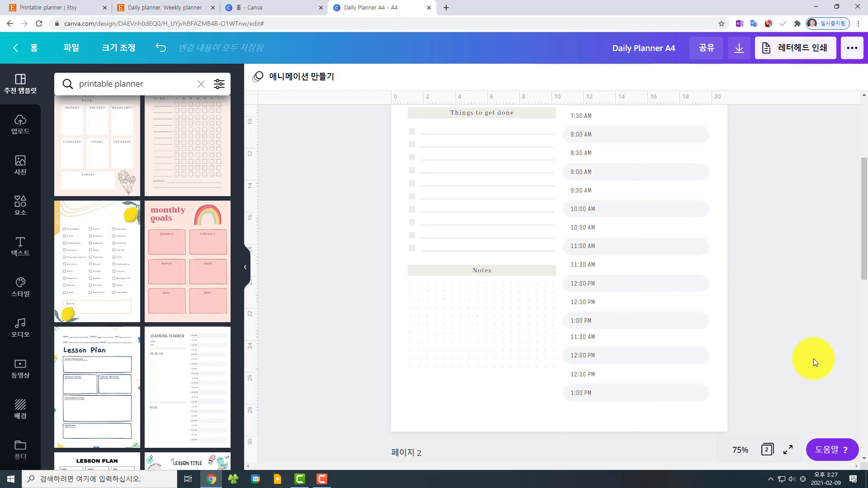
scroll(813, 343, down, 2)
scroll(806, 338, up, 1)
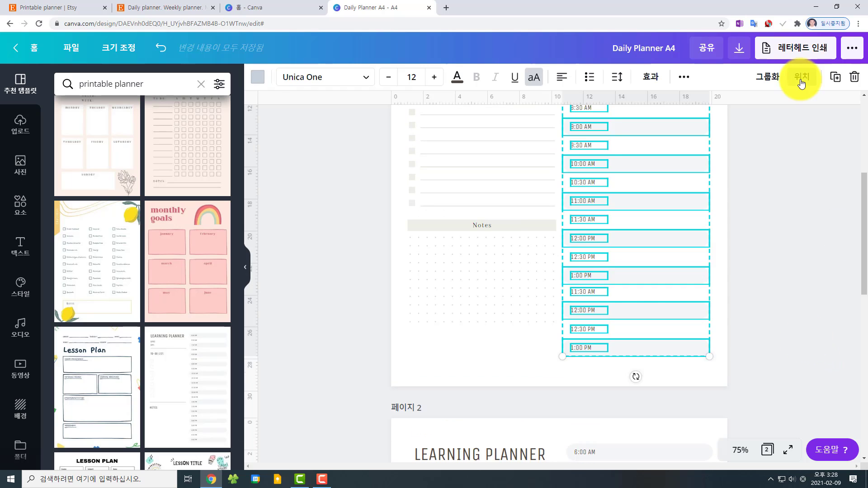
click(801, 83)
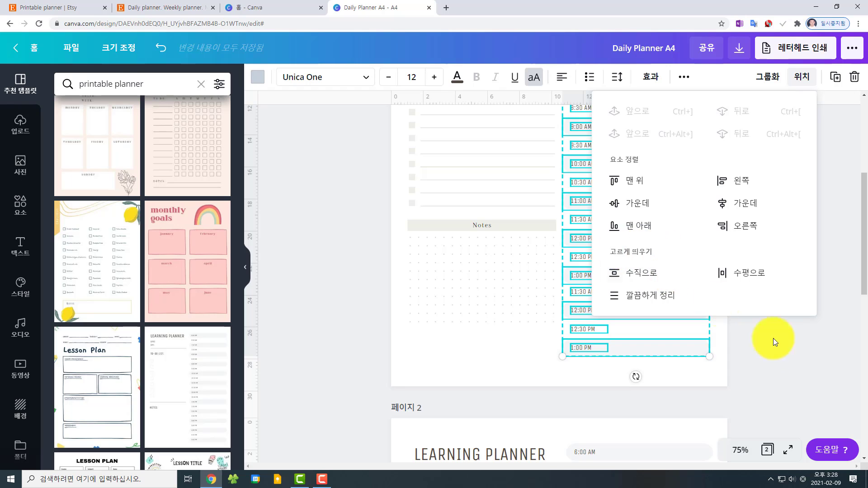
click(782, 346)
click(784, 347)
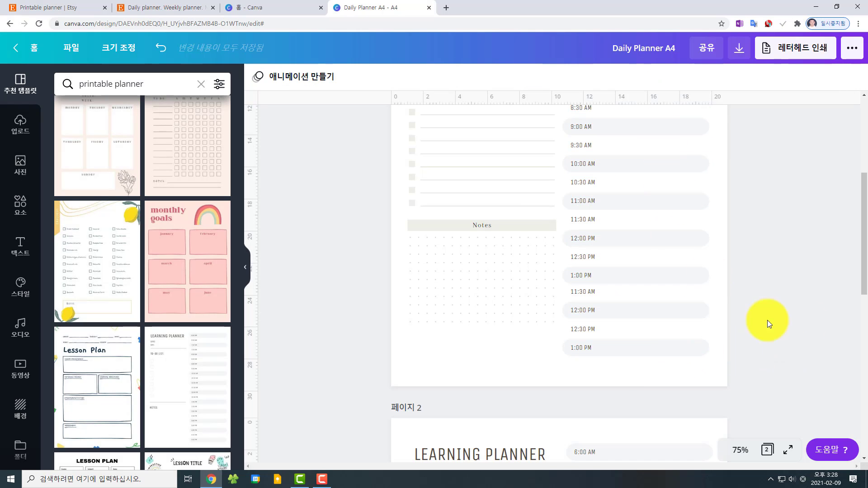
- Extend the Notes dot grid downward by duplicating its lowest dotted rows and placing the copies directly beneath, aligned with the existing dots
scroll(843, 316, up, 2)
scroll(843, 316, down, 4)
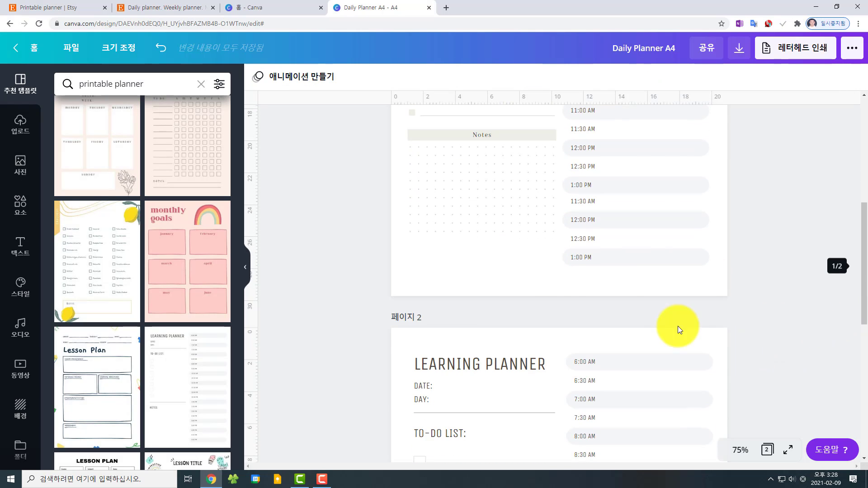
click(424, 248)
click(493, 246)
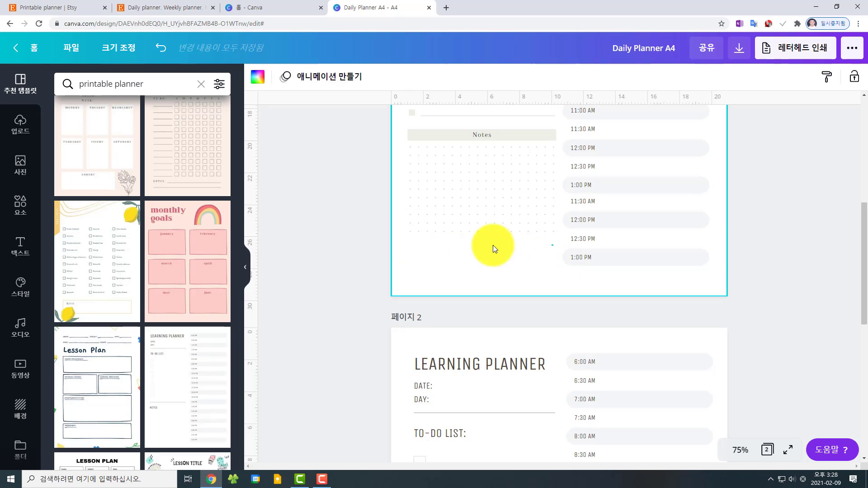
click(416, 222)
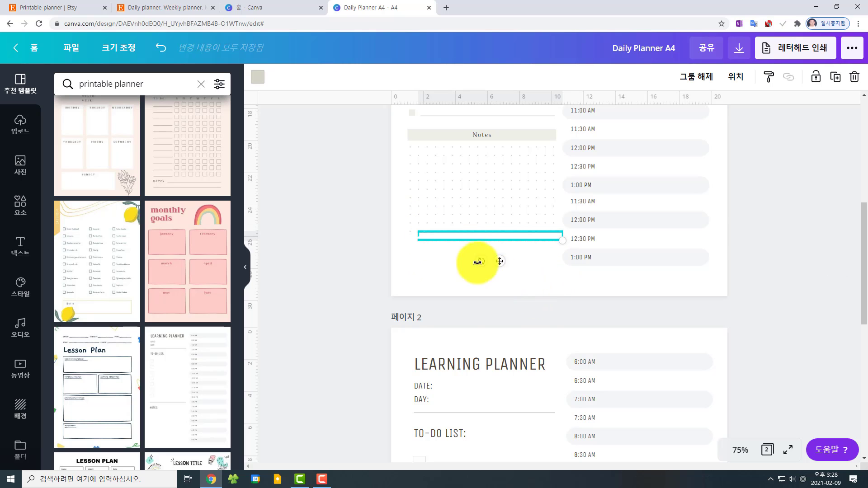
drag(447, 240, 465, 265)
click(724, 281)
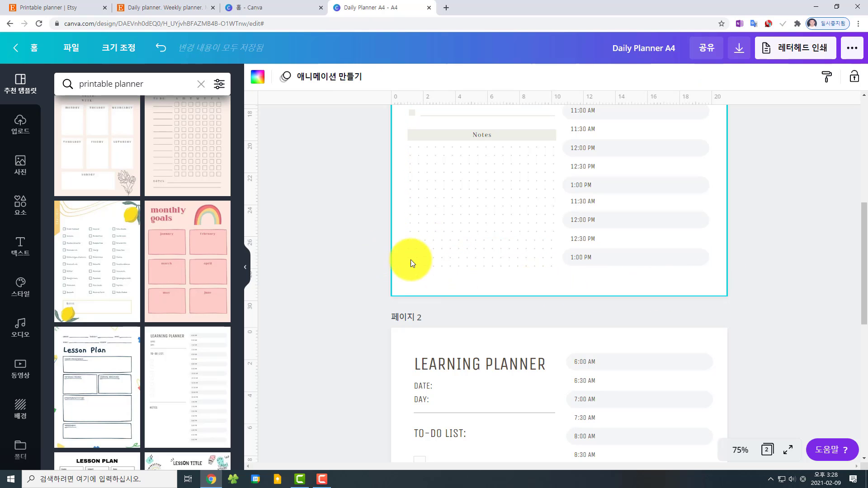
click(526, 266)
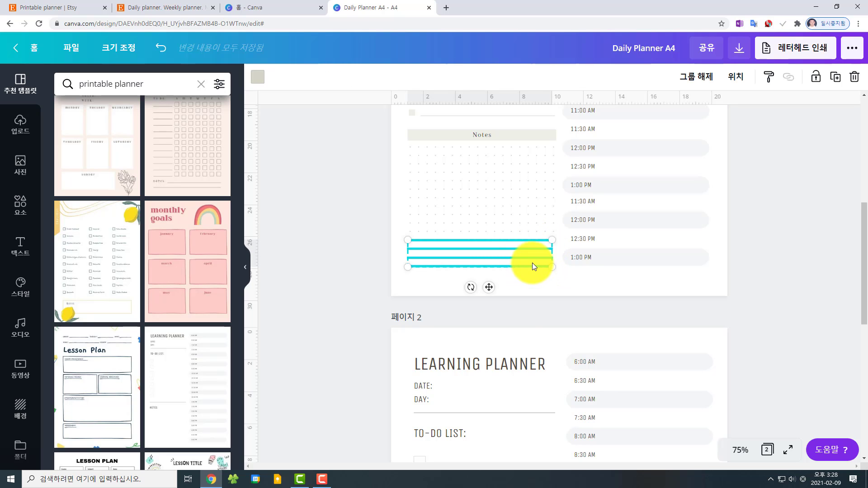
drag(532, 262, 546, 273)
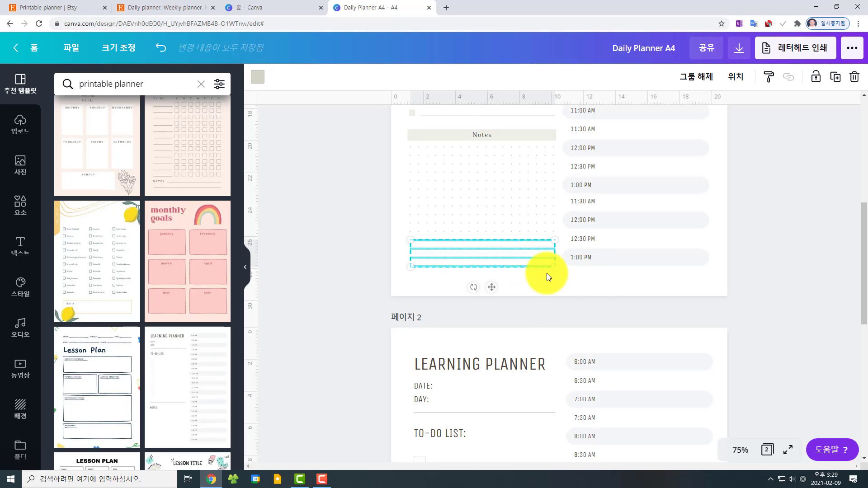
click(596, 287)
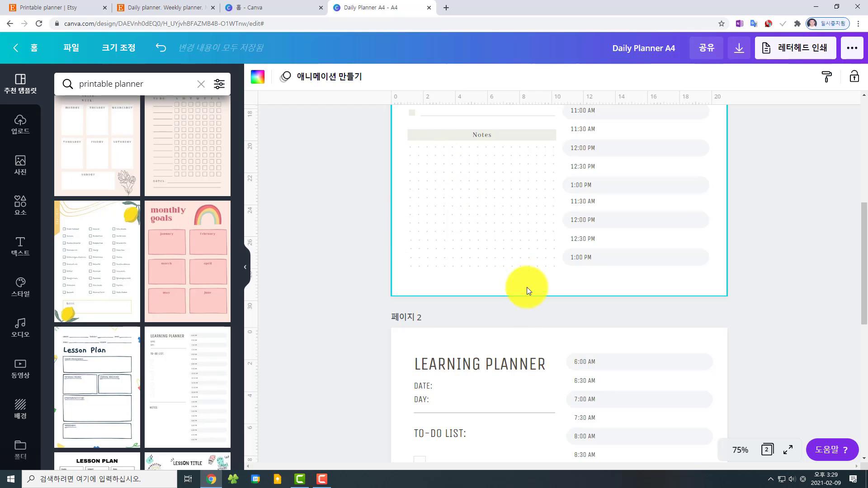
- Select all dotted rows of the Notes grid and space them evenly in the vertical direction
drag(400, 143, 559, 278)
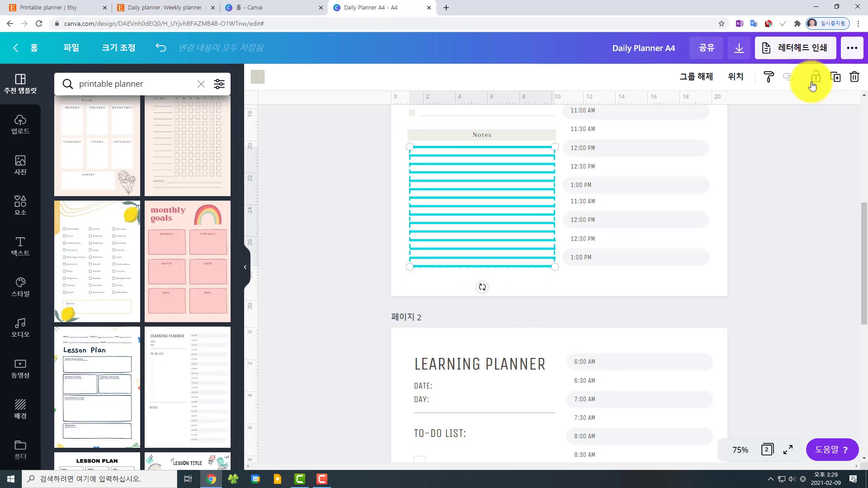
click(735, 76)
click(581, 274)
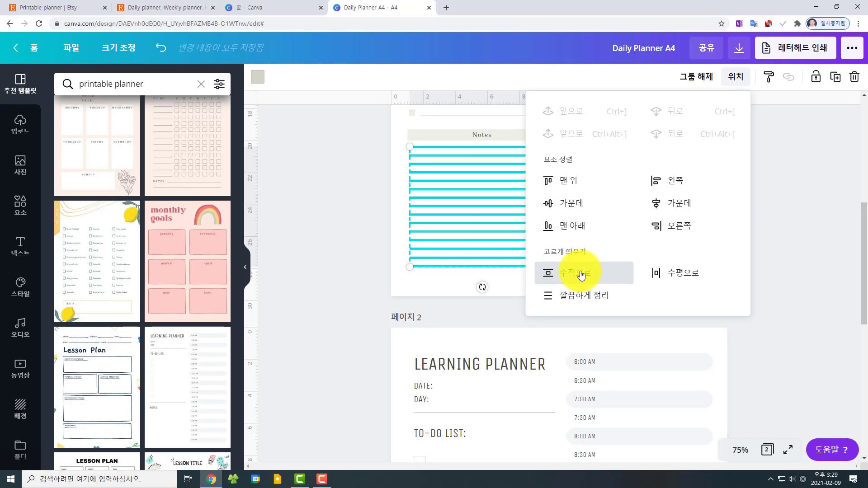
click(455, 283)
- Duplicate the Monday title, place the copy above the Schedule header and replace its text with "Date:"
scroll(781, 310, up, 6)
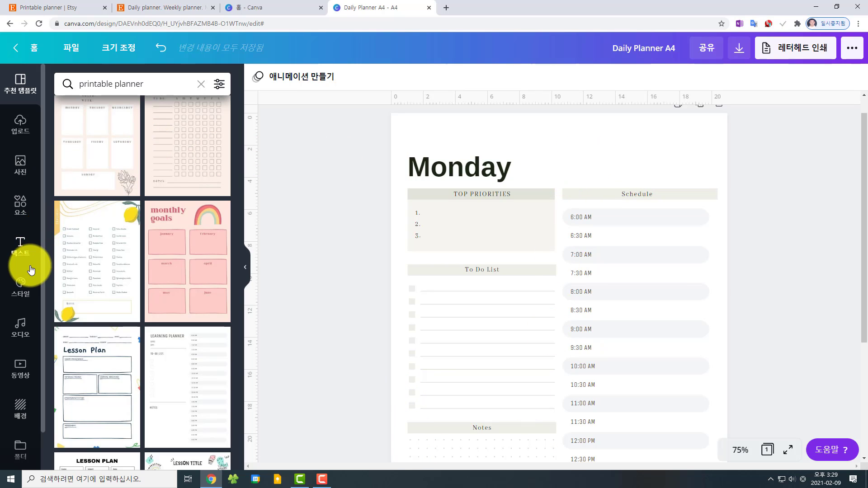
click(483, 170)
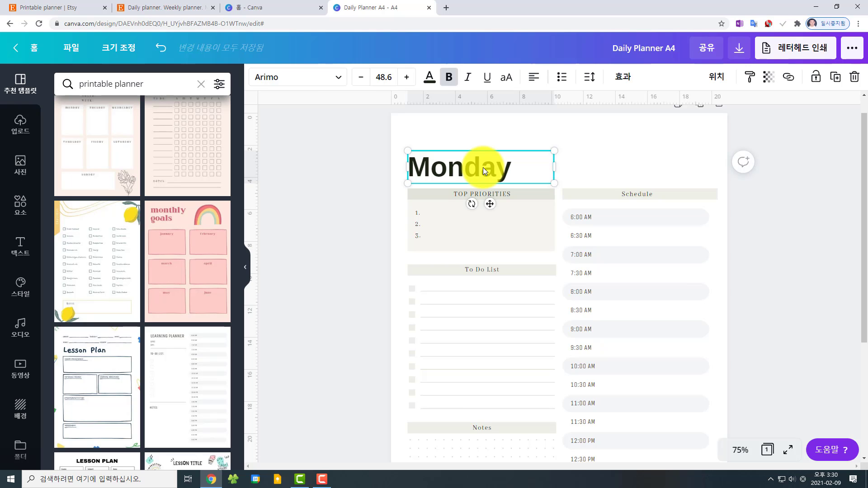
key(ctrl+d)
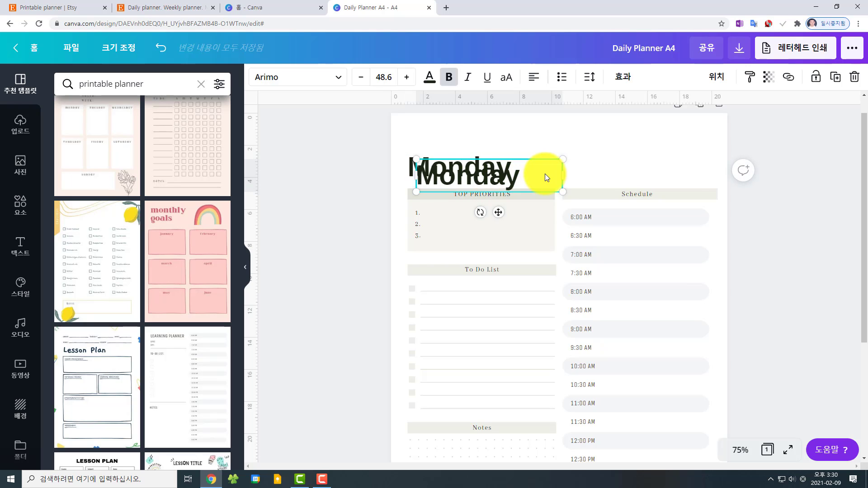
mouse_move(546, 177)
mouse_down()
mouse_move(684, 164)
mouse_move(557, 174)
mouse_up()
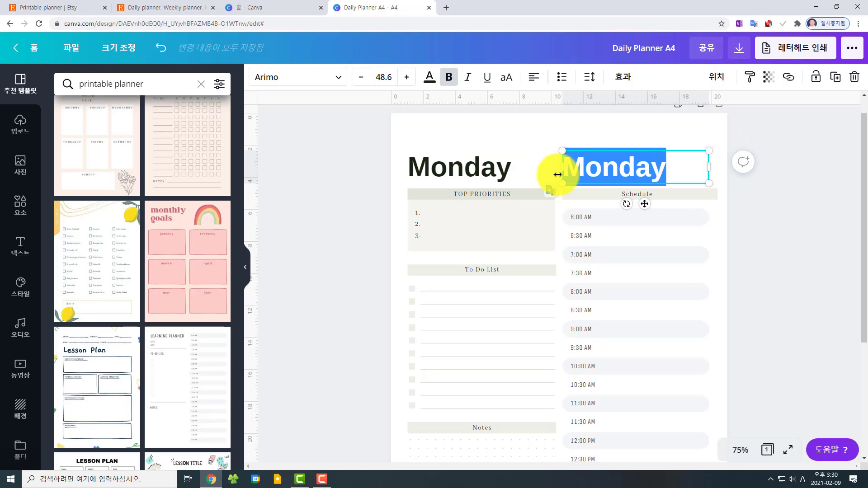
text(Dat)
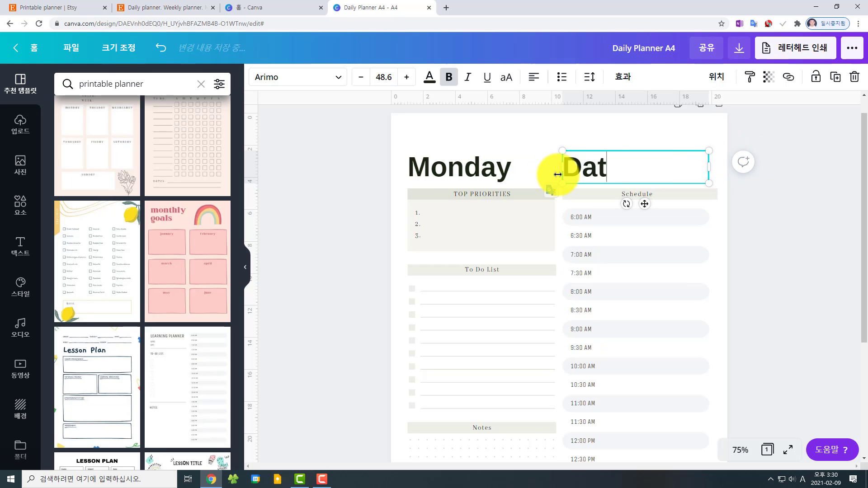
text(e)
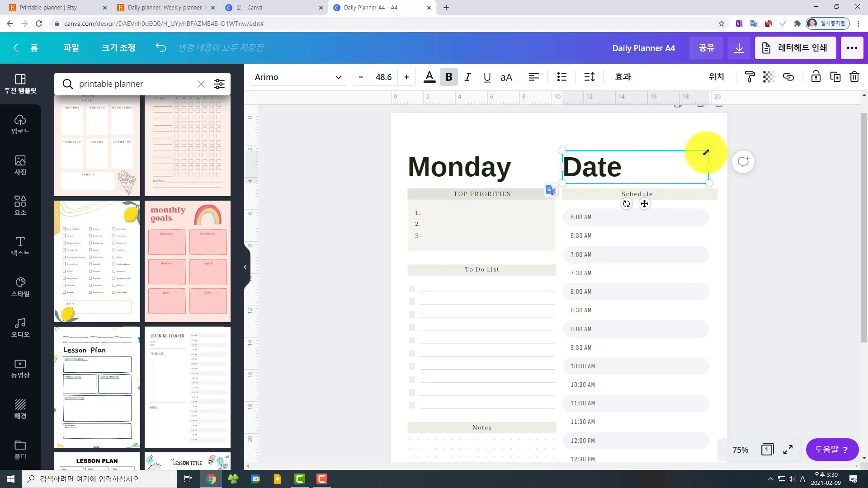
- Shrink the Date label, remove its bold formatting and keep it just above the left end of the Schedule header
drag(705, 152, 608, 173)
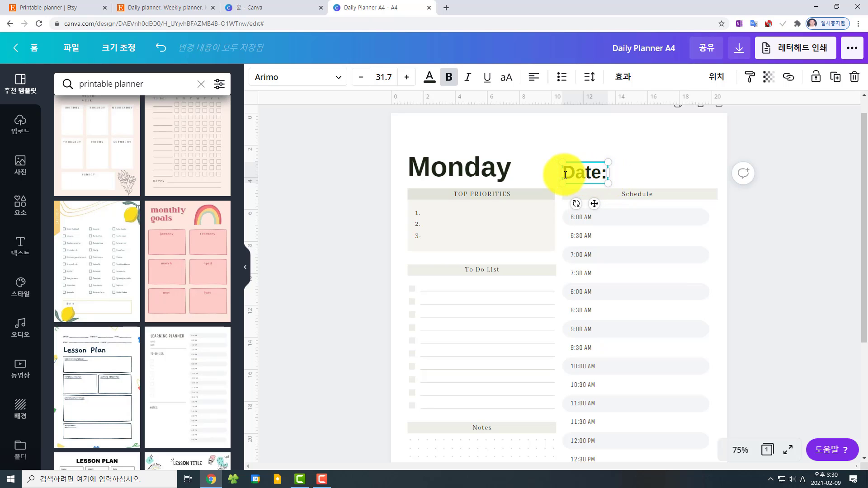
drag(564, 174, 607, 171)
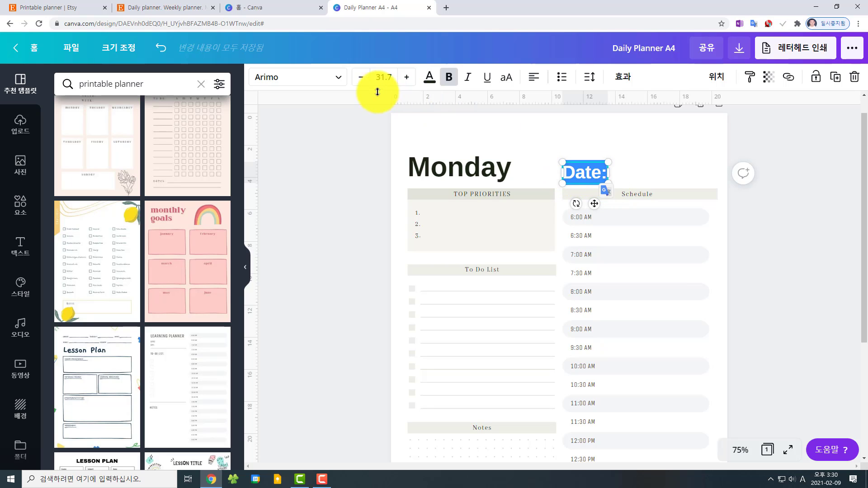
click(447, 81)
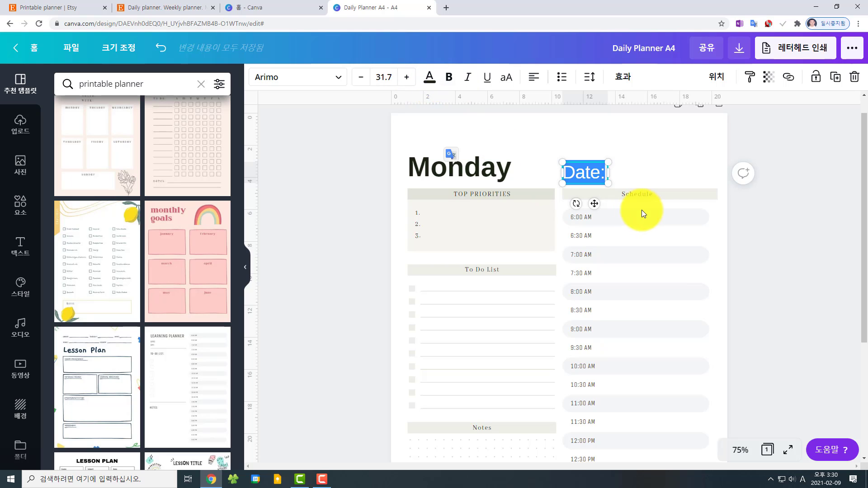
drag(608, 161, 576, 166)
click(710, 207)
click(534, 164)
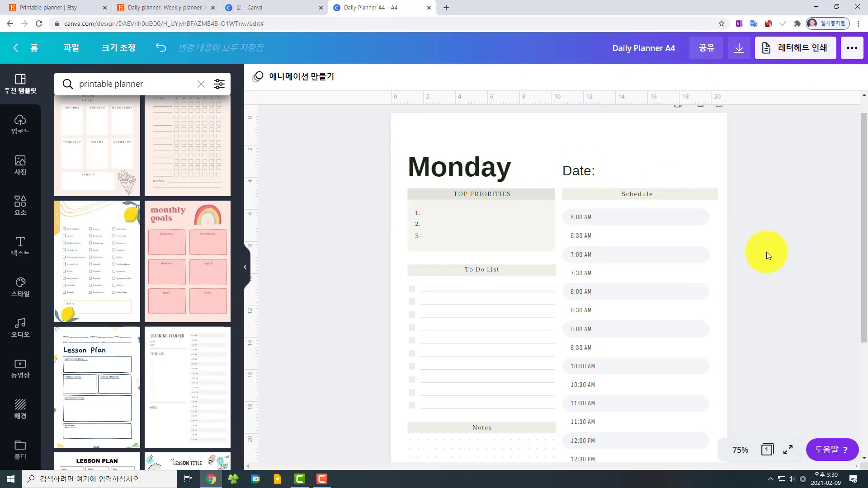
- Increase the font size of the Schedule and To Do List headers to 12.7
click(642, 194)
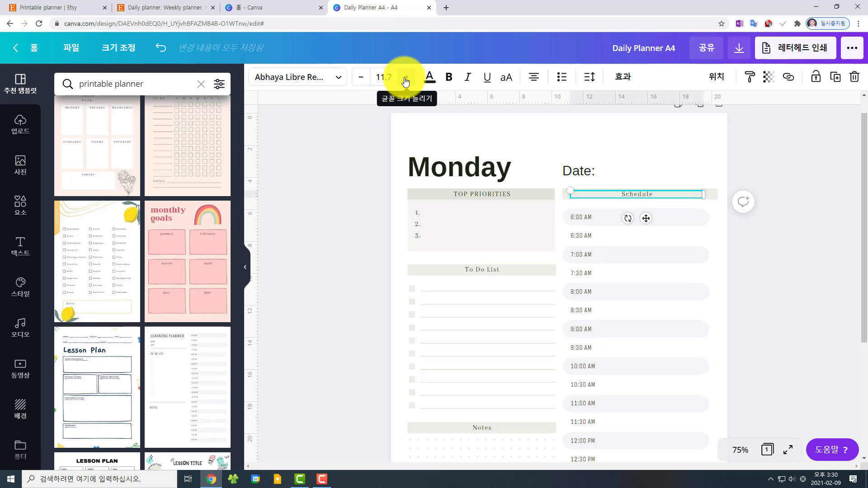
click(475, 196)
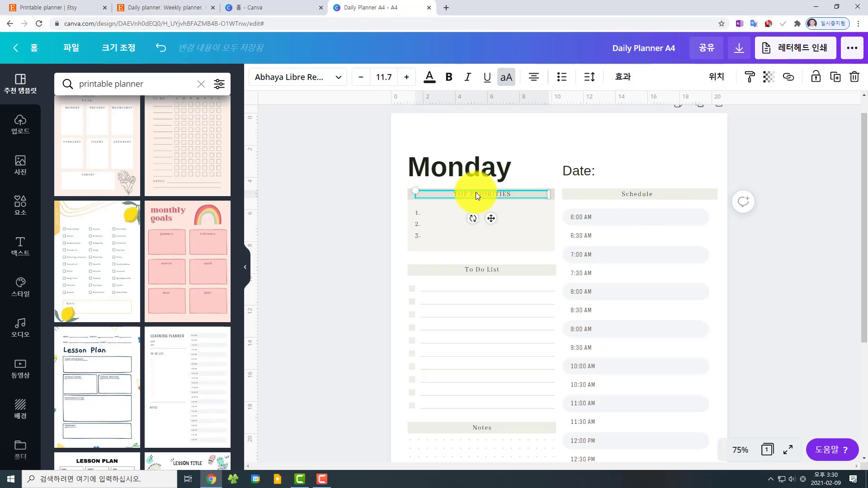
click(638, 195)
click(490, 271)
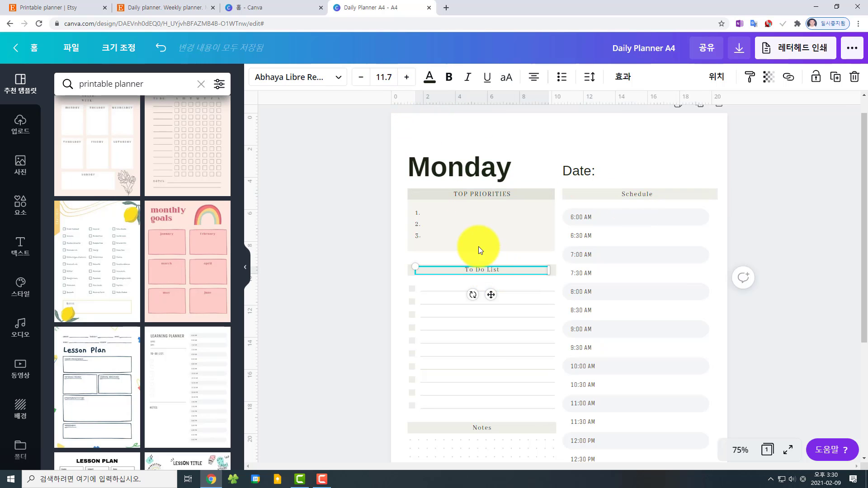
click(497, 198)
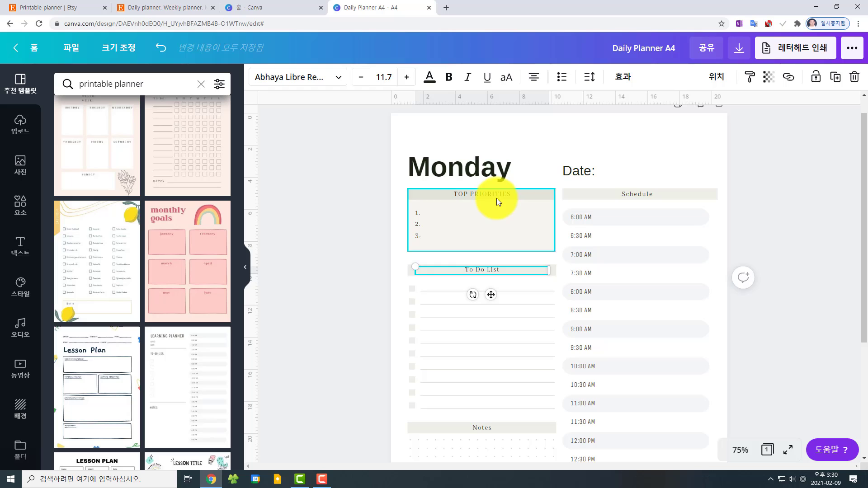
click(628, 193)
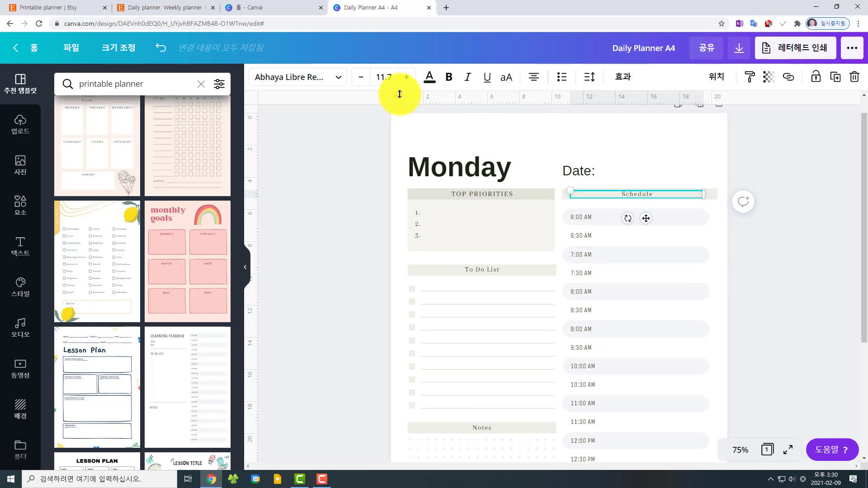
click(478, 268)
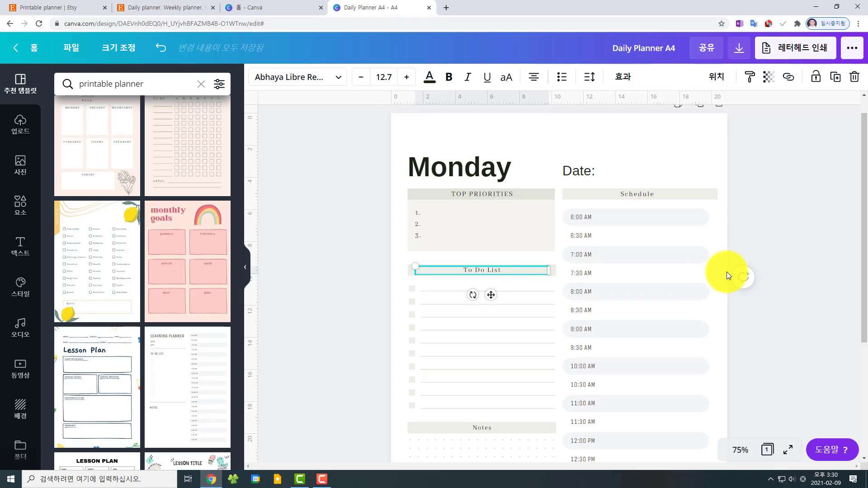
- Increase the font size of the Notes header to 12.7 and review the headers down the page
scroll(725, 272, down, 3)
click(484, 293)
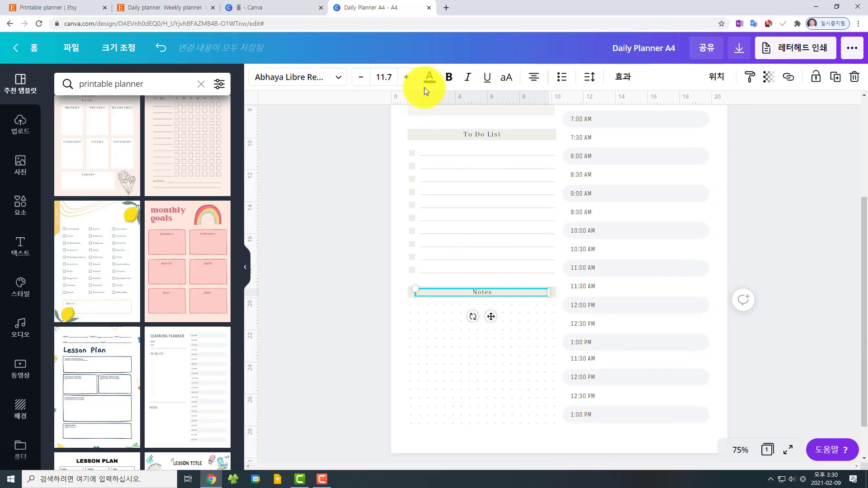
click(407, 81)
scroll(802, 330, up, 3)
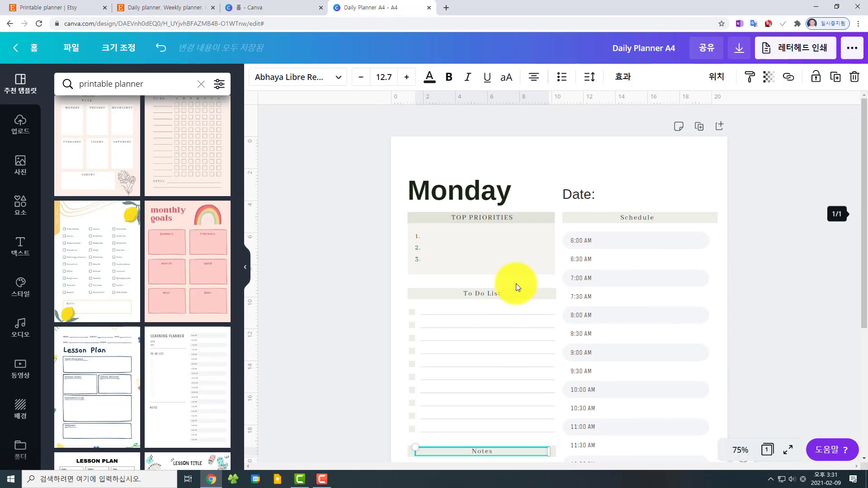
scroll(786, 286, down, 3)
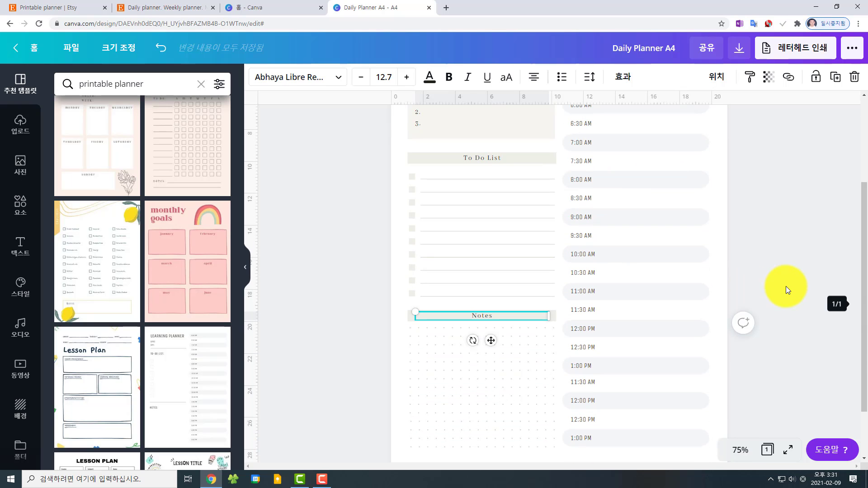
scroll(763, 286, up, 3)
- Examine the fill colour and transparency of the Top Priorities background box
click(480, 243)
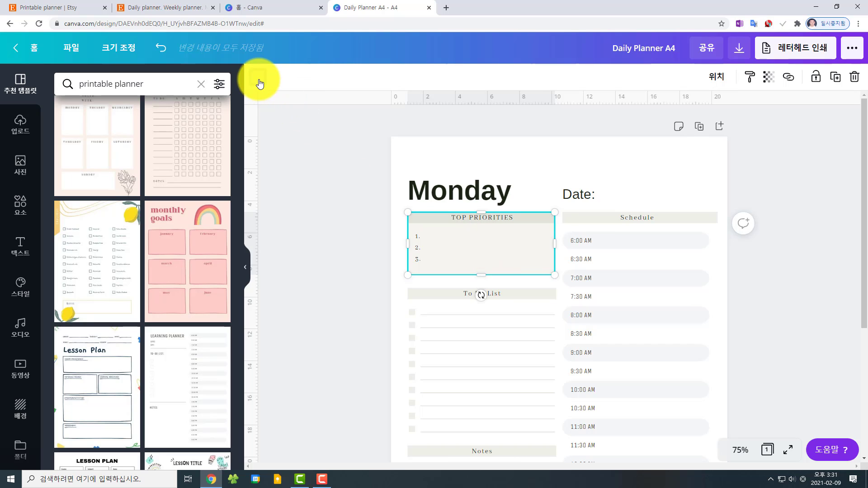
click(259, 80)
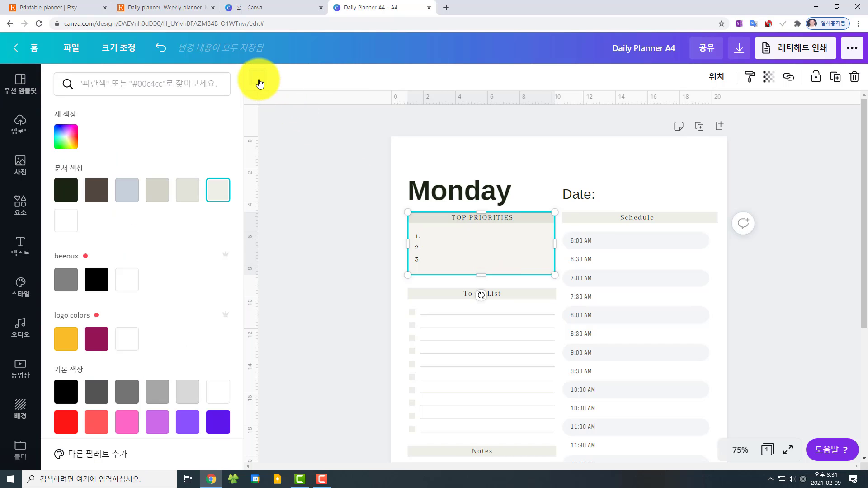
click(315, 174)
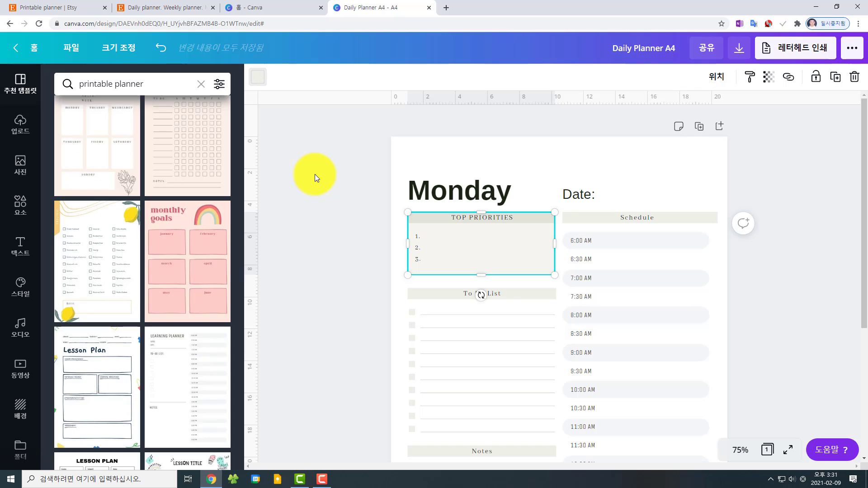
click(769, 77)
drag(730, 111, 686, 118)
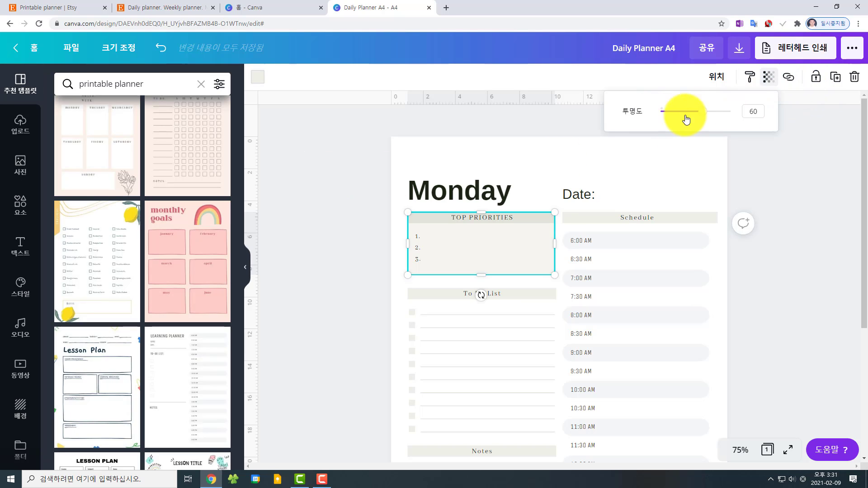
scroll(824, 226, down, 1)
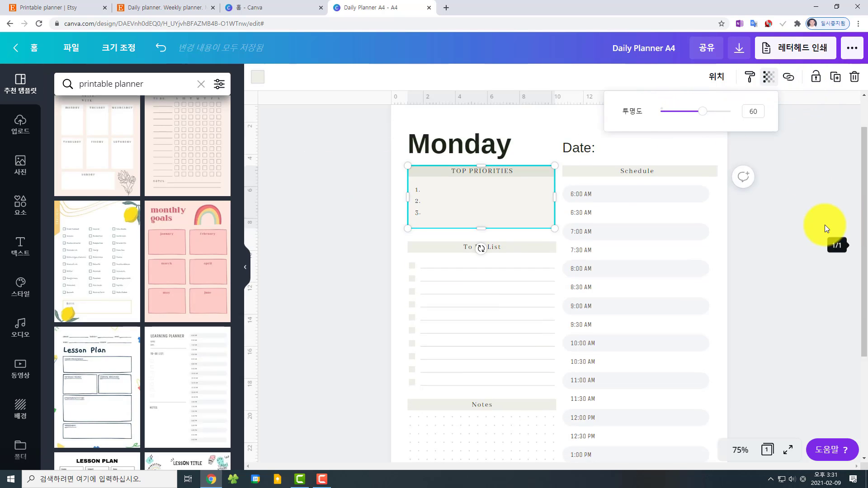
scroll(824, 224, down, 3)
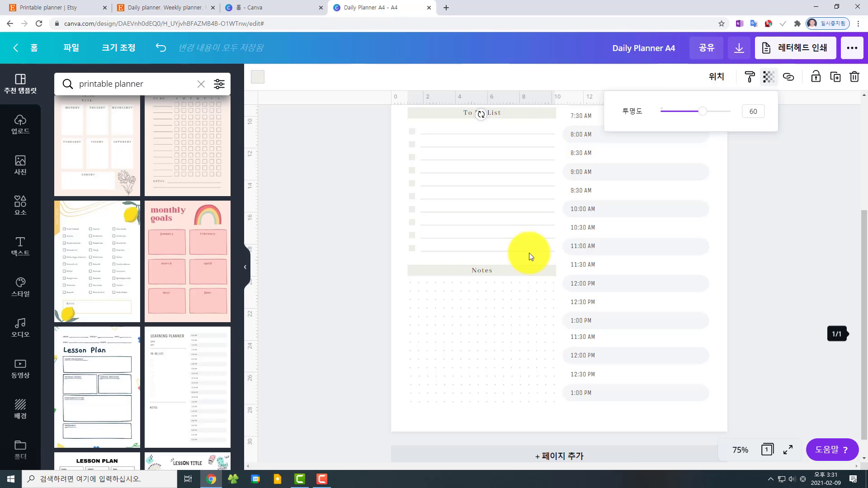
- Compare the transparency of the Notes header bar with that of the Top Priorities header bar and its background box
click(554, 271)
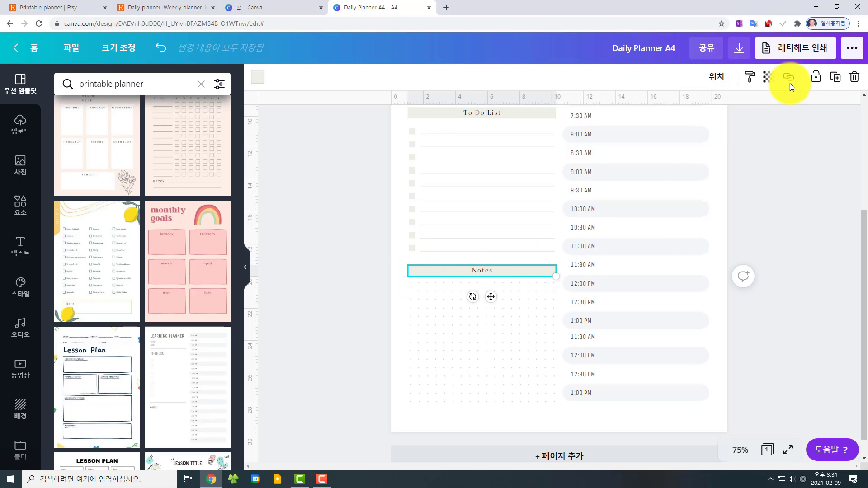
click(769, 80)
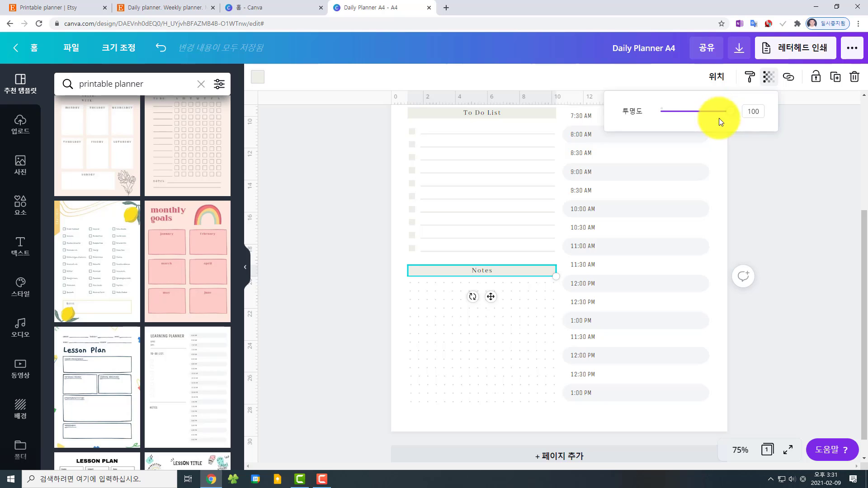
scroll(821, 227, up, 1)
scroll(821, 227, up, 3)
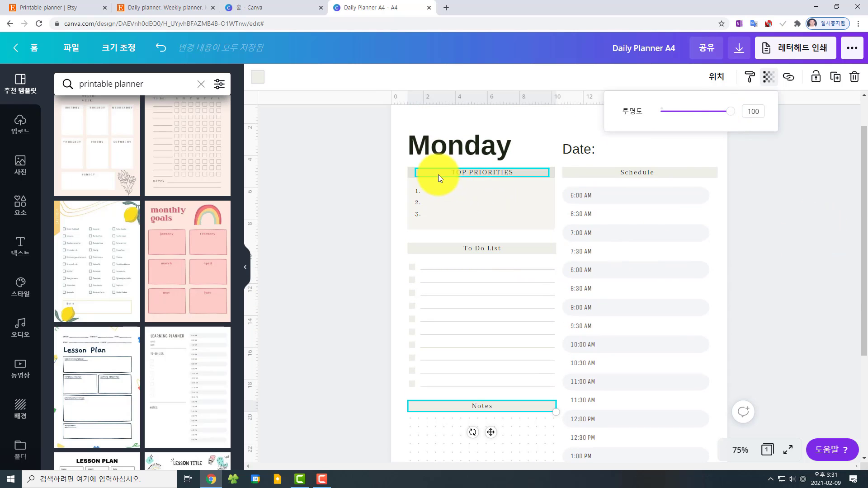
click(412, 171)
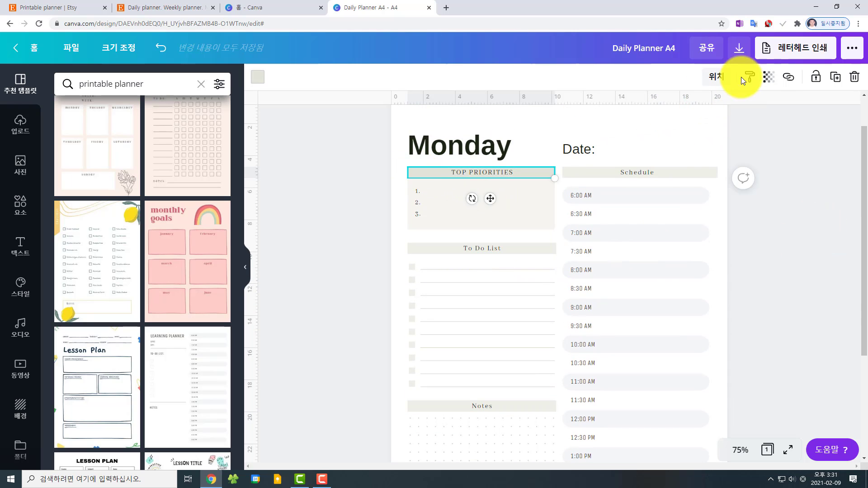
click(769, 80)
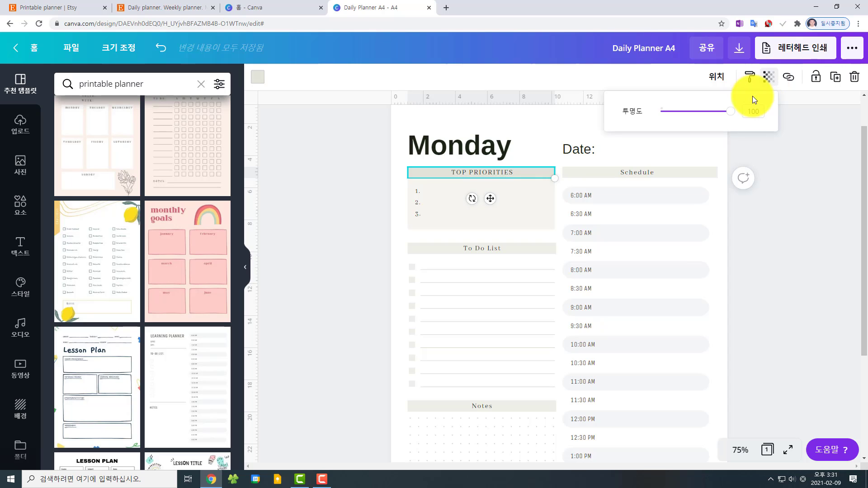
click(534, 197)
click(768, 78)
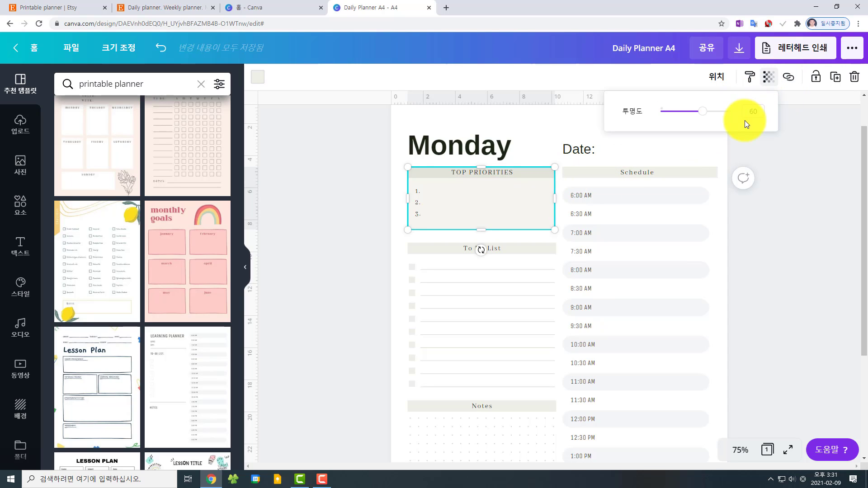
scroll(829, 197, down, 2)
click(512, 159)
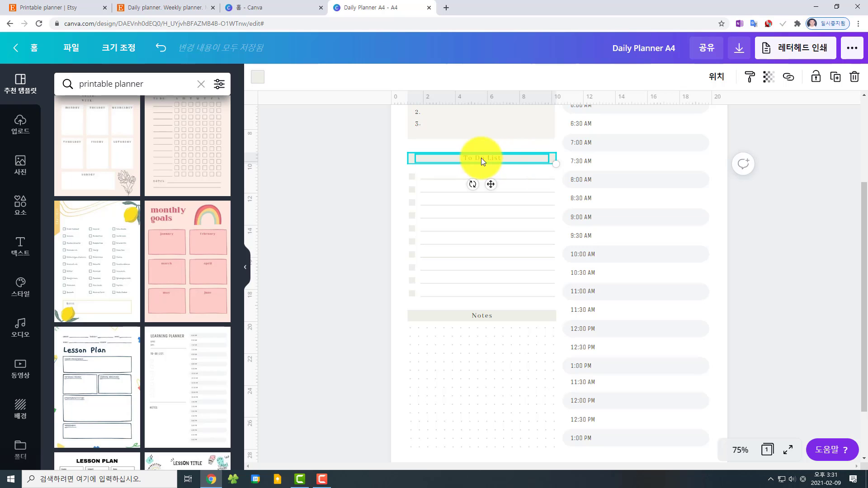
click(500, 315)
scroll(571, 259, up, 3)
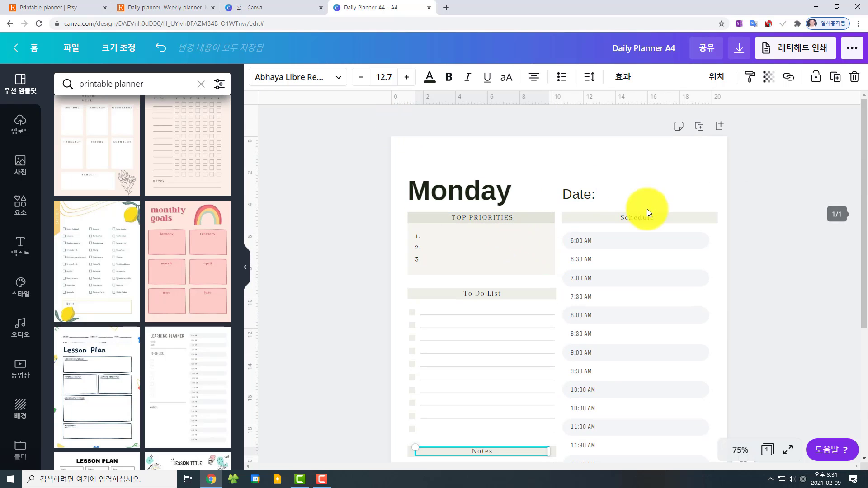
- Duplicate the finished Monday planner page and check the copy beneath it
click(675, 146)
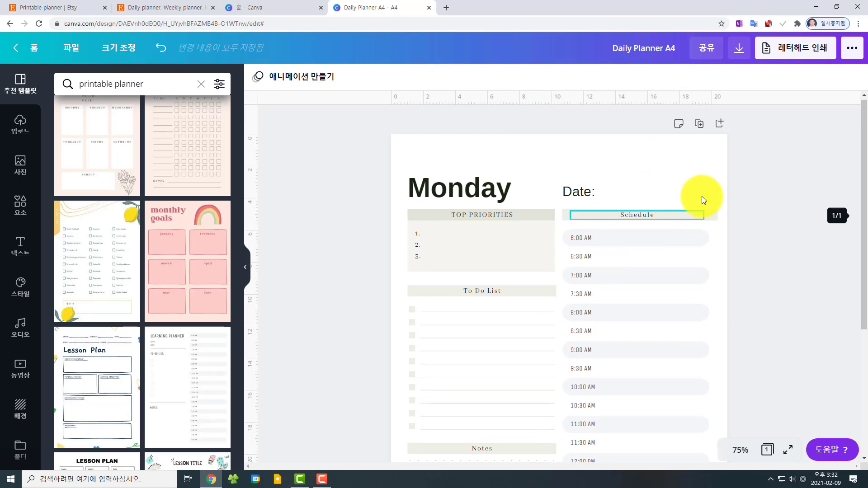
click(698, 124)
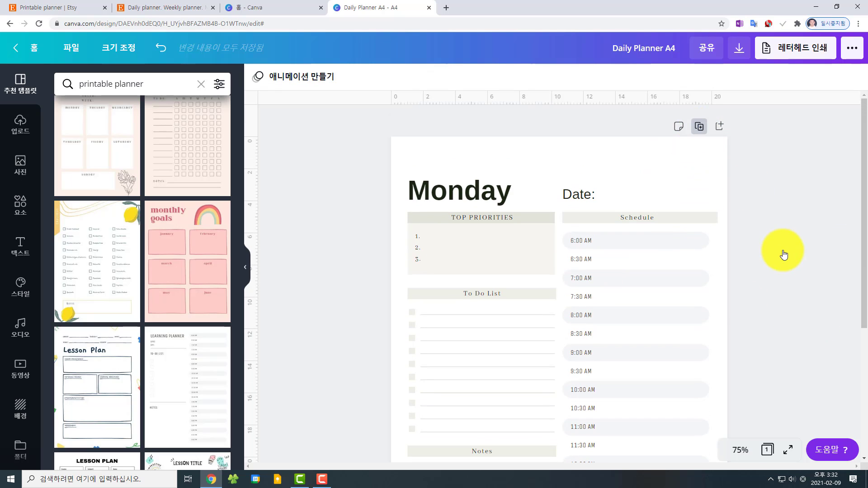
scroll(674, 283, down, 4)
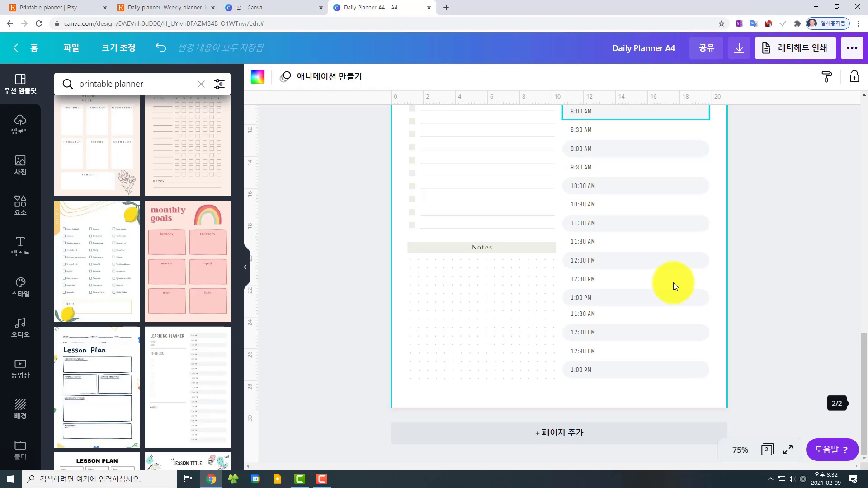
- Select the Monday title on page 2 and undo the latest page duplication
click(430, 246)
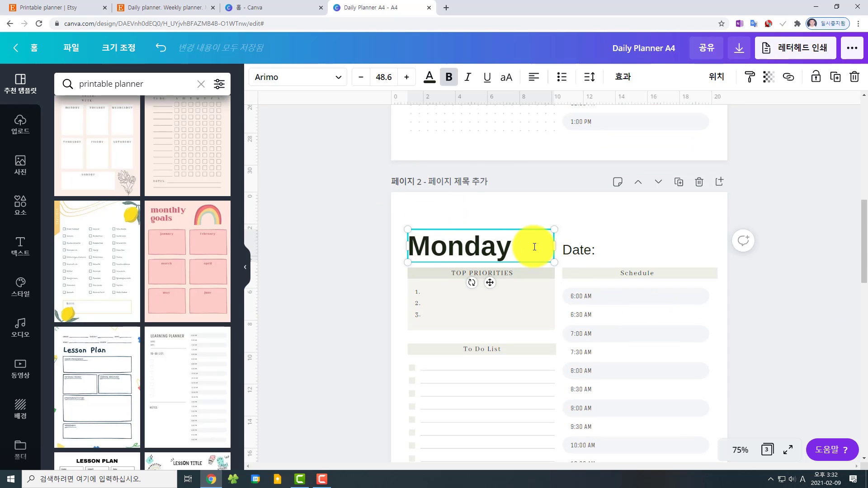
key(ctrl+z)
scroll(722, 302, up, 8)
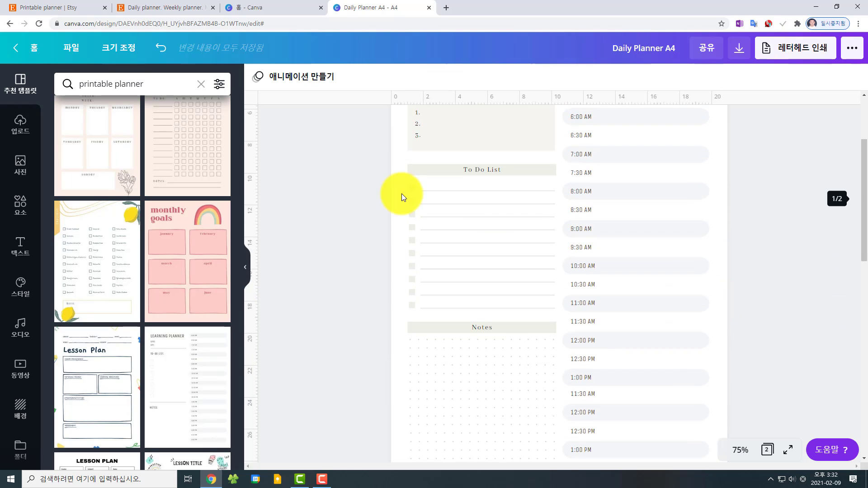
- Save the Daily Planner A4 design
scroll(587, 202, up, 3)
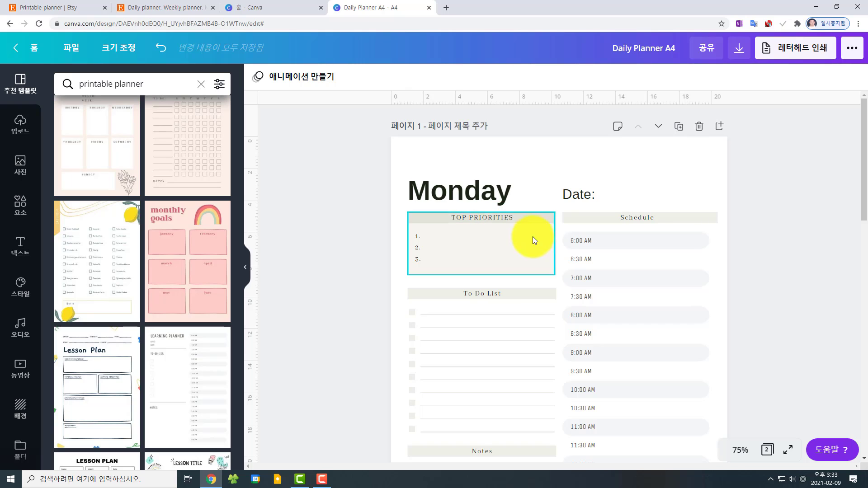
click(70, 50)
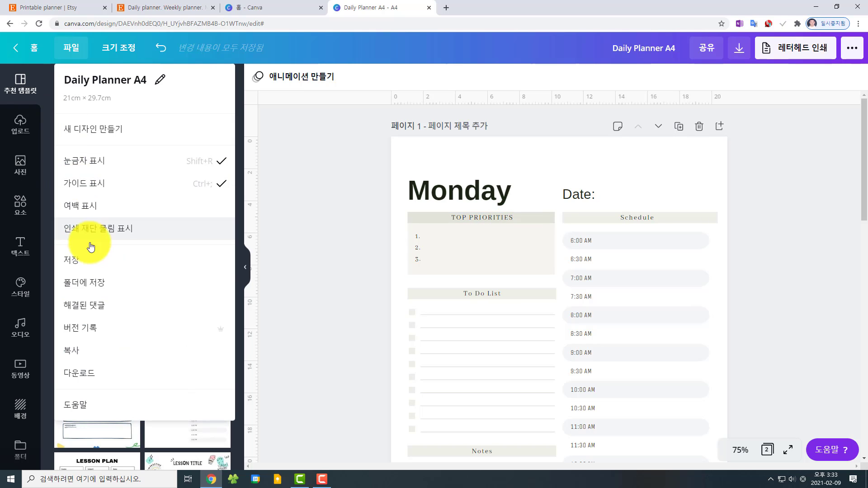
click(82, 265)
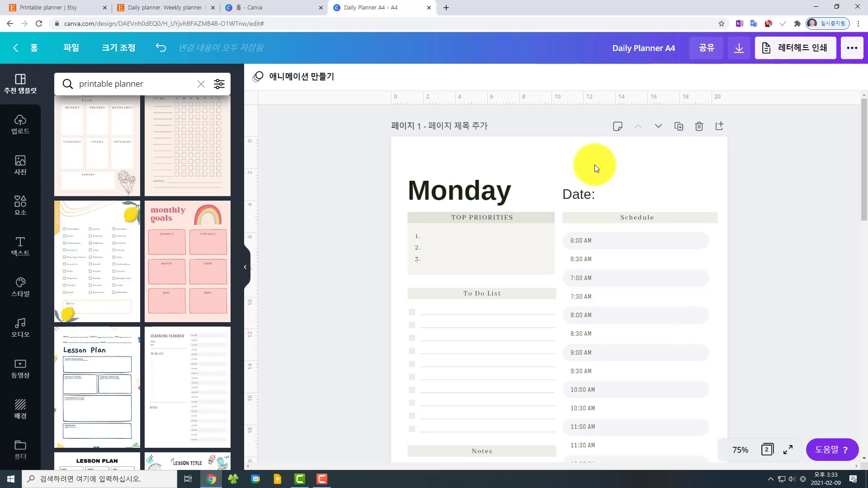
- Create a resized copy of the A4 planner with a custom size of 559 × 794 px
click(115, 51)
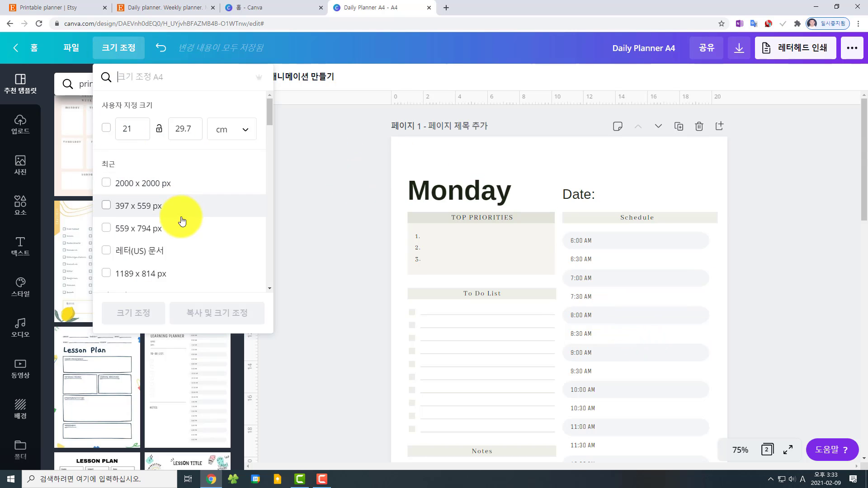
click(159, 129)
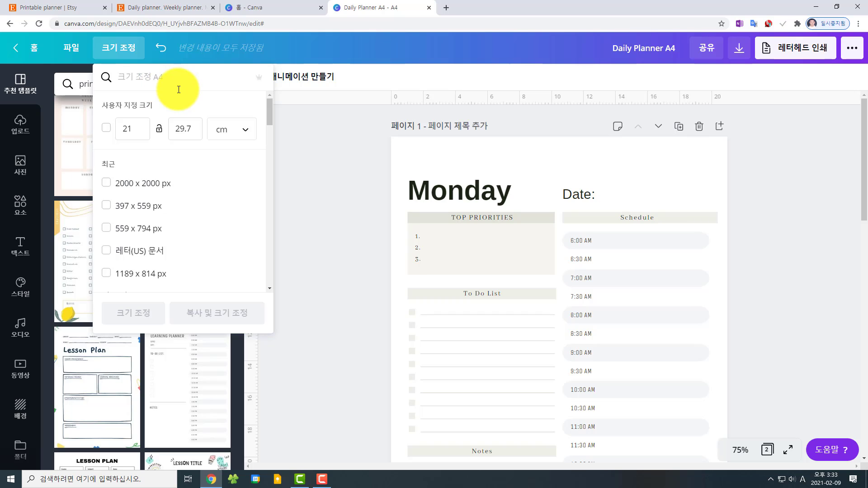
text(A5)
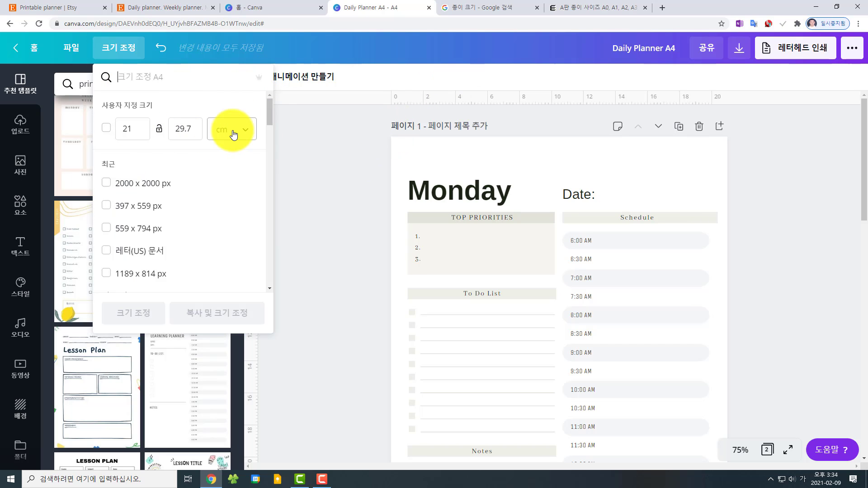
click(234, 131)
click(246, 66)
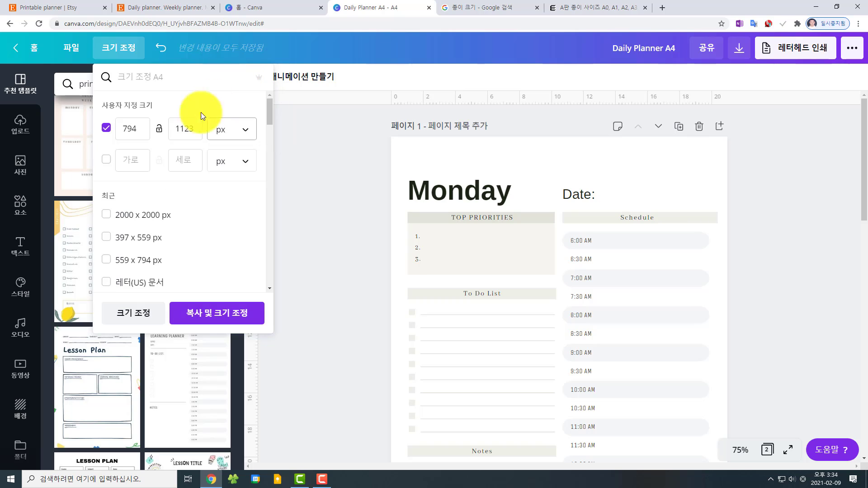
double_click(135, 129)
text(559)
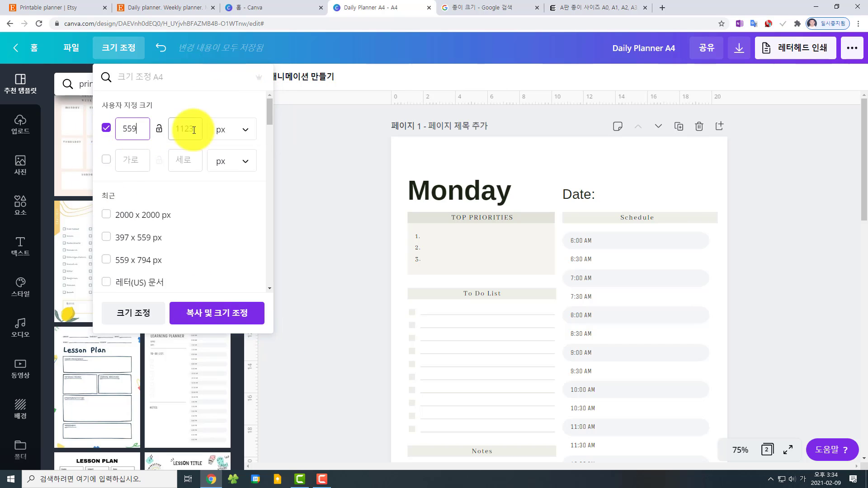
click(194, 131)
text(794)
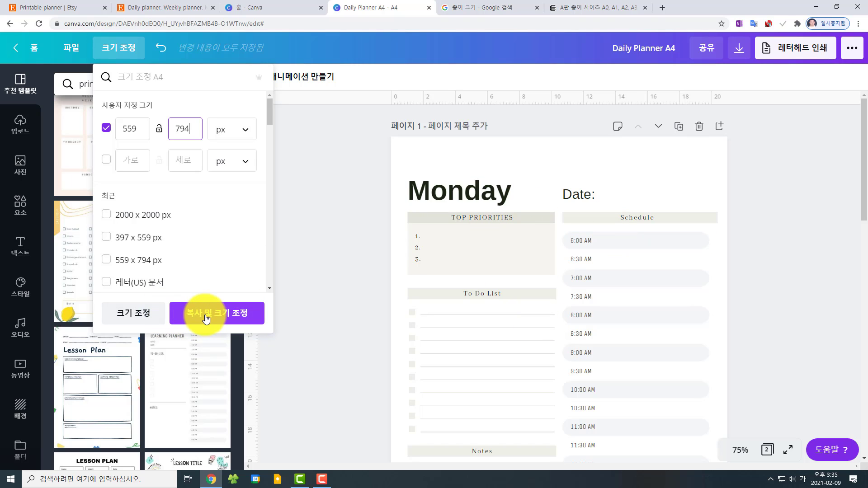
click(233, 318)
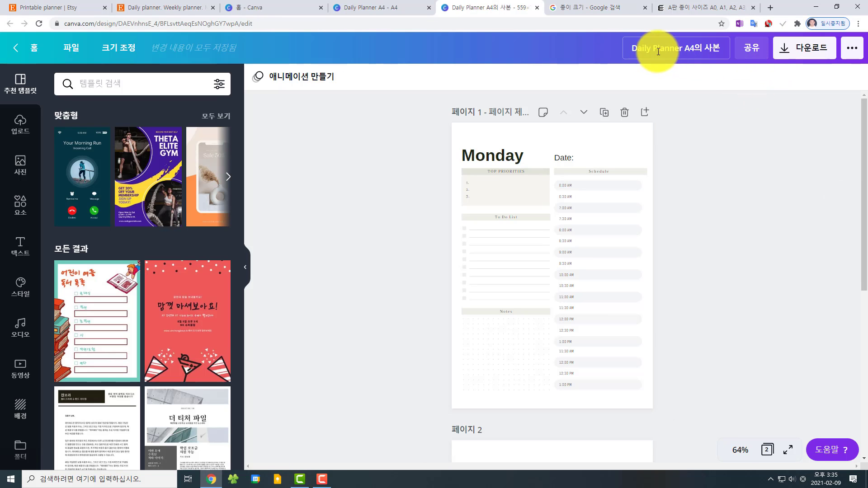
- Rename the resized copy as Daily Planner A5
click(690, 48)
key(Delete)
key(Delete)
key(Delete)
key(Delete)
key(Delete)
text(5)
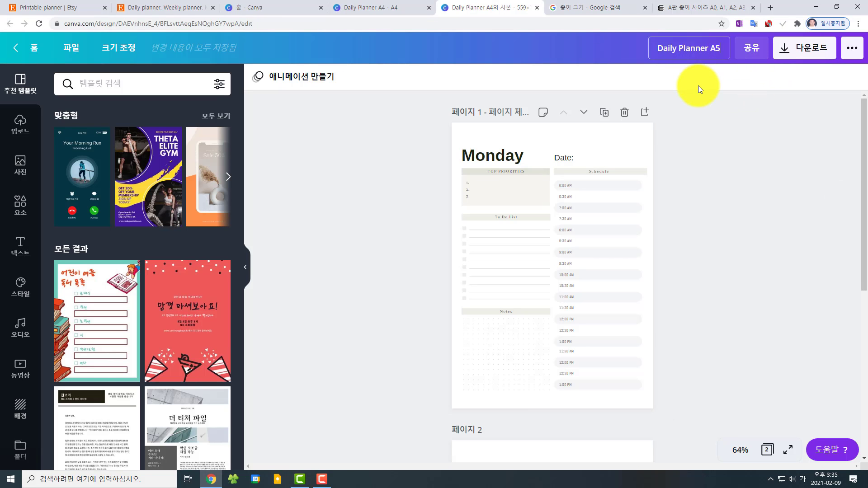
click(759, 172)
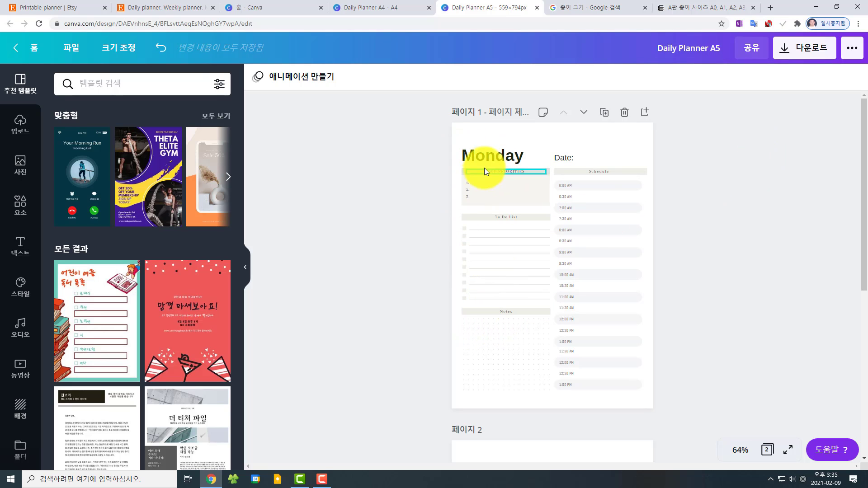
- Compare the Monday title's font size in the A4 design with that in the A5 design
click(370, 7)
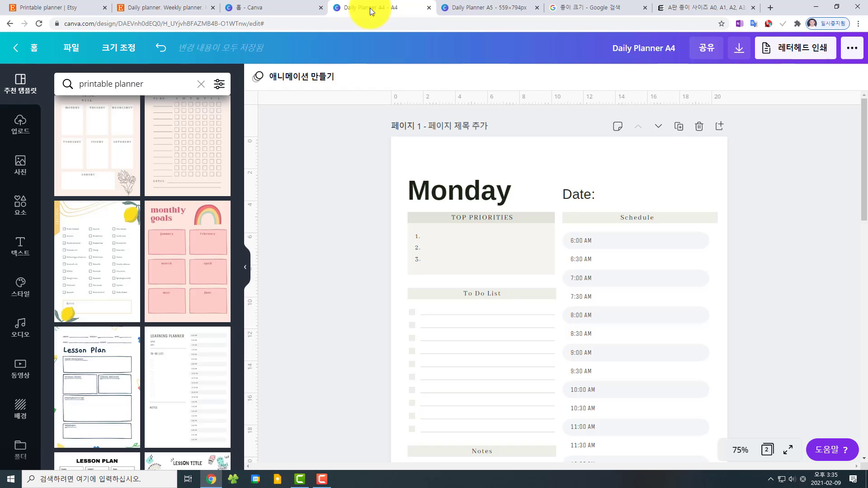
click(454, 188)
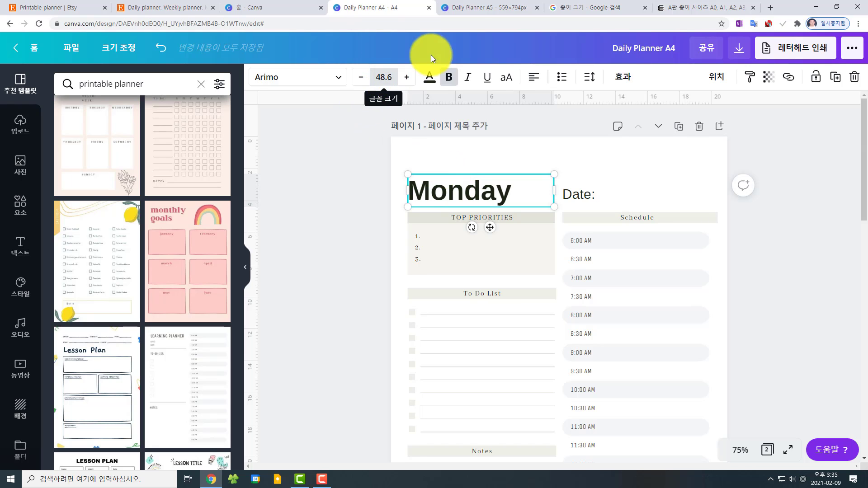
click(484, 8)
click(501, 153)
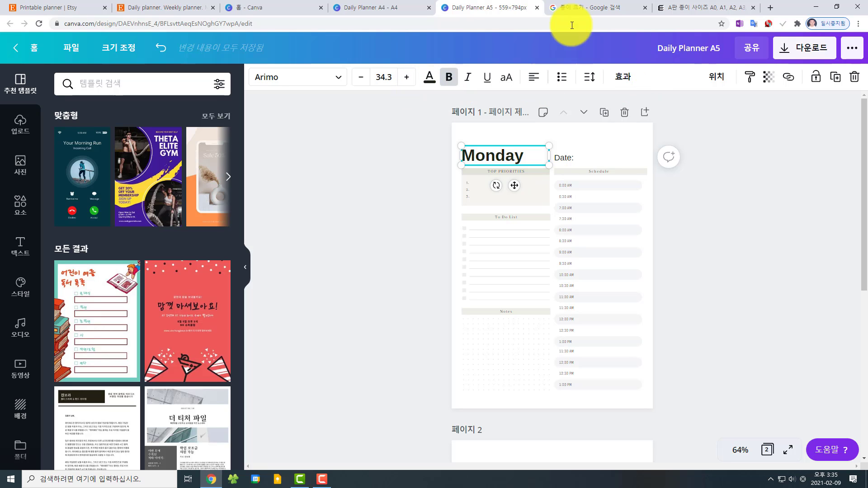
- Create a 397 × 559 px copy of the A5 planner and rename it as Daily Planner A6
click(111, 48)
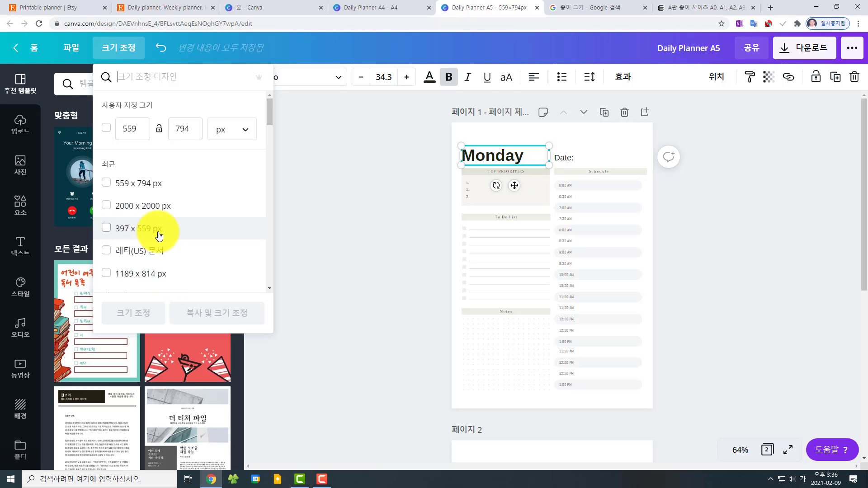
click(106, 232)
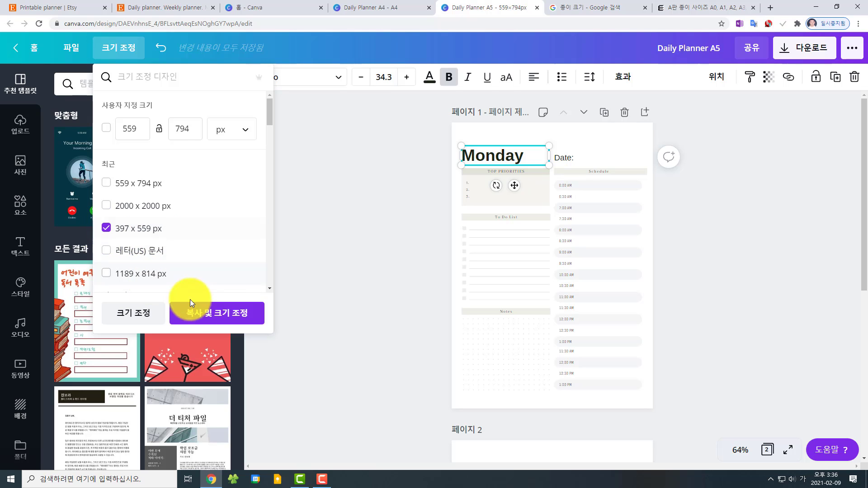
click(214, 313)
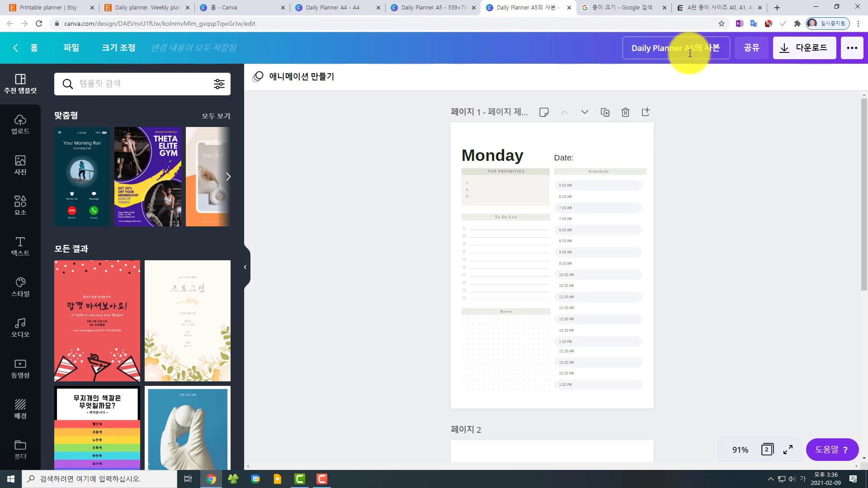
drag(688, 49, 734, 54)
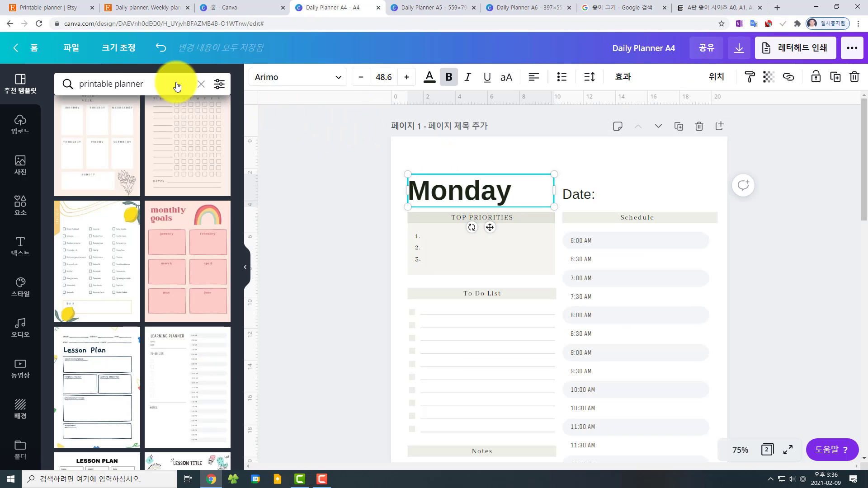
- Create a copy of the Daily Planner A4 design resized to the US Letter document format, 8.5 × 11 inches
click(119, 48)
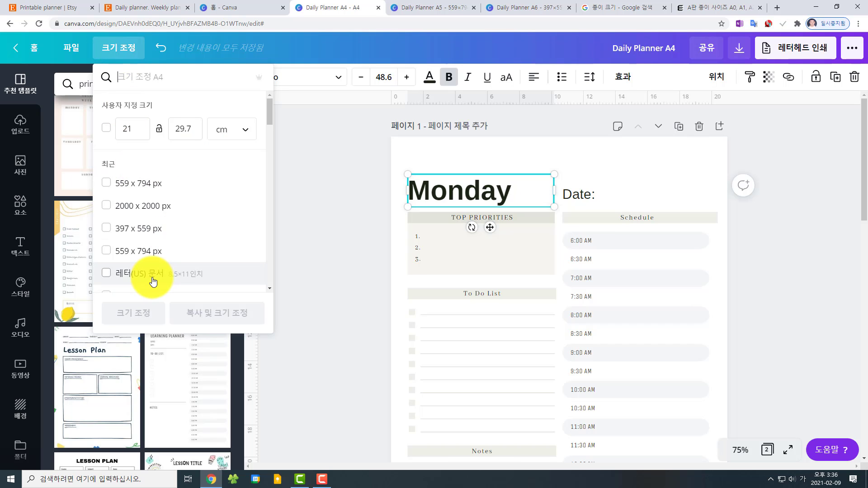
click(108, 274)
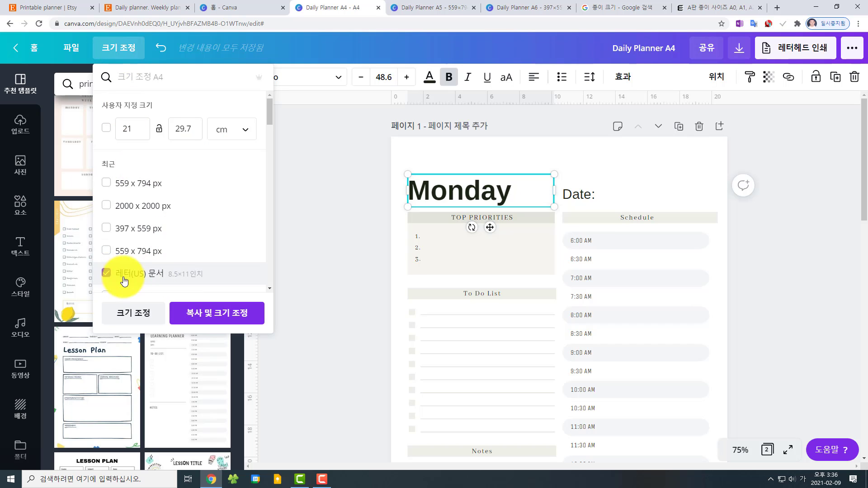
click(208, 313)
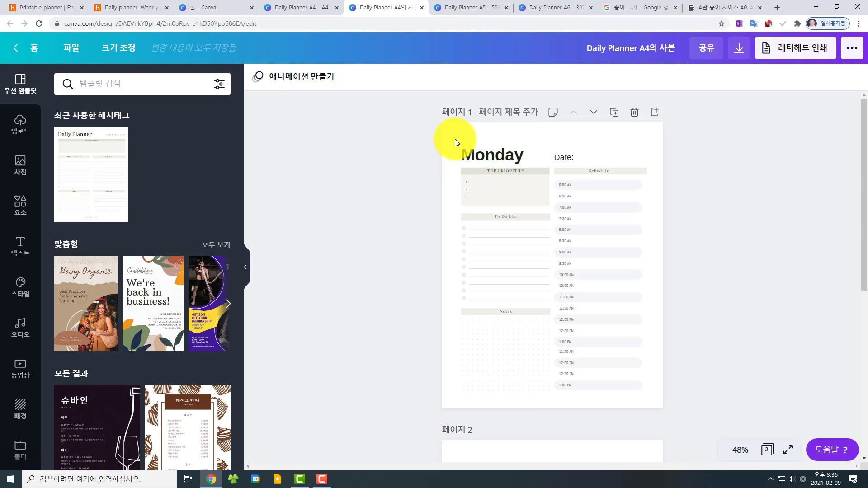
- Select all elements on page 1 of the letter-size copy and enlarge them together to fill the page with narrow margins
drag(451, 131, 653, 403)
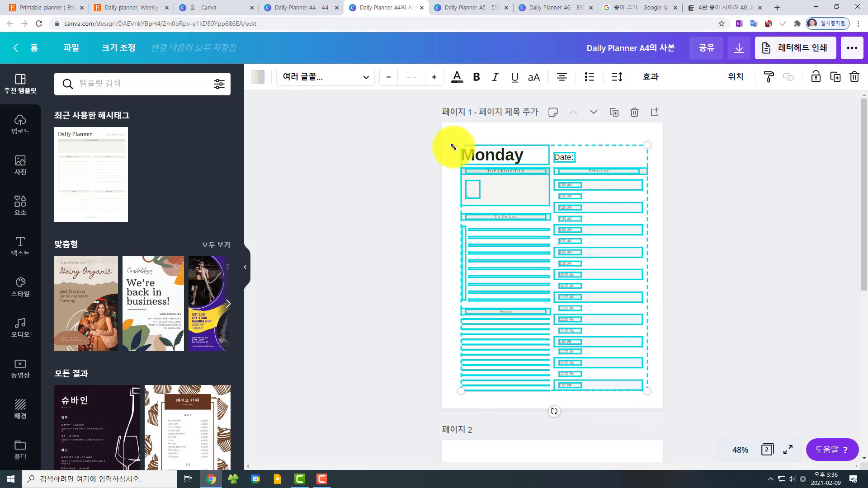
drag(461, 144, 450, 131)
drag(647, 391, 653, 398)
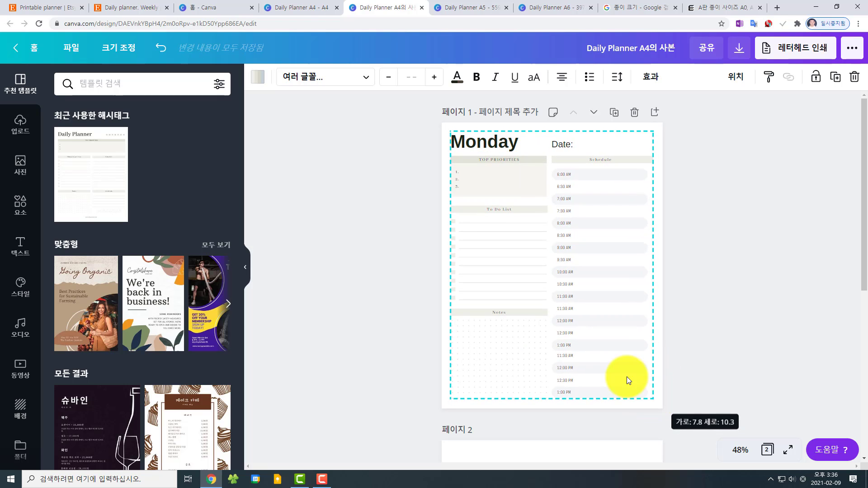
drag(535, 290, 535, 291)
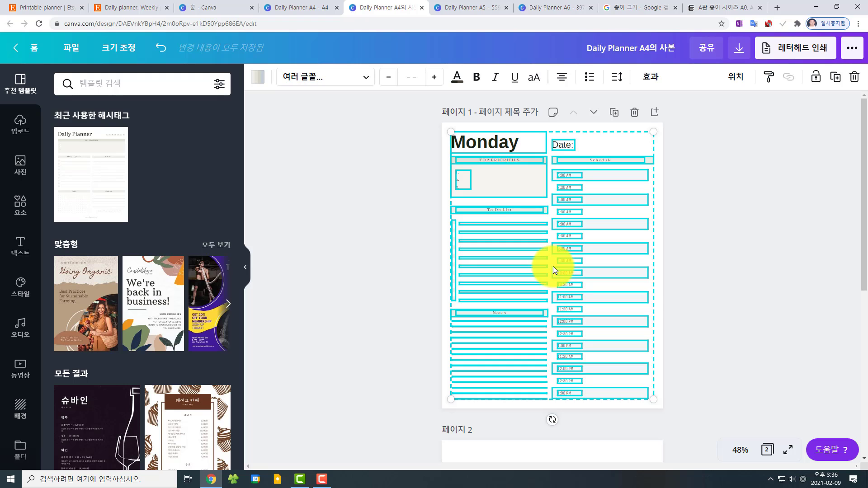
click(726, 318)
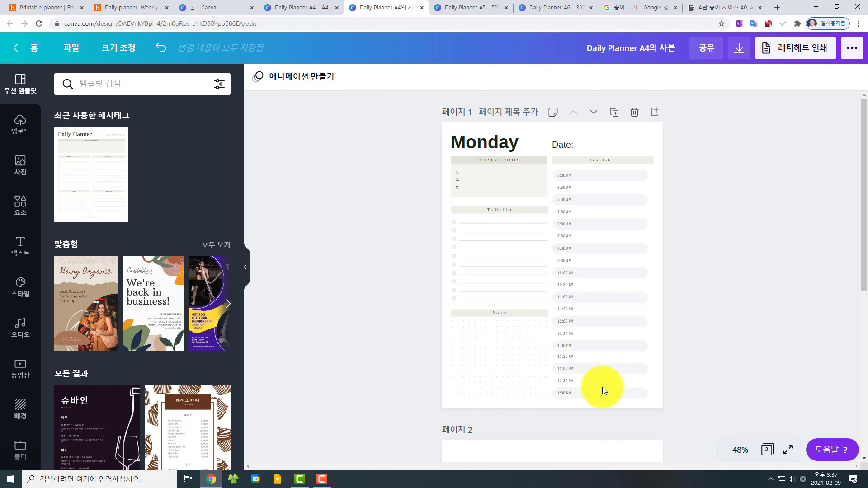
- Check page 2 of the letter-size copy and rename the design as US letter
scroll(790, 370, down, 4)
click(568, 47)
text(US letter)
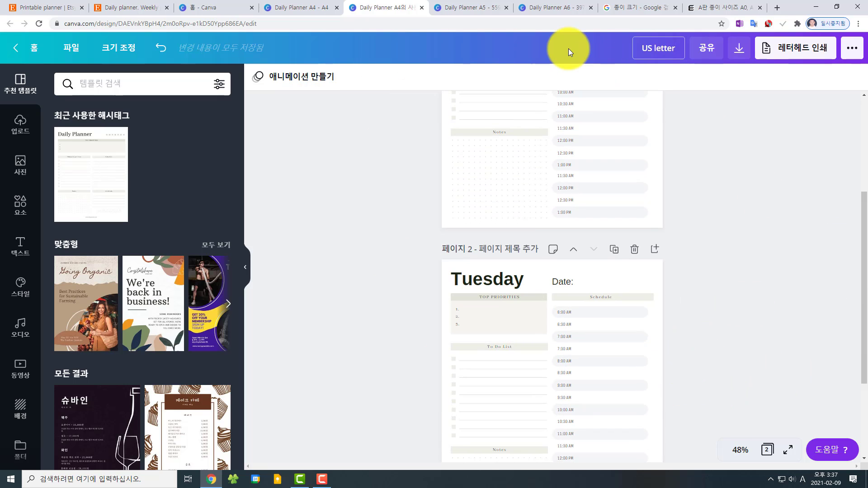
click(739, 131)
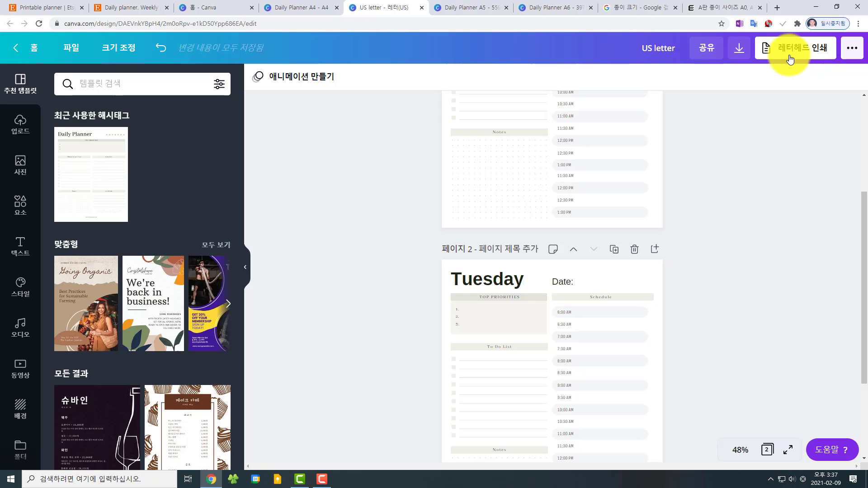
- Review the download options for the US letter design, including the page selection and the available file types
click(740, 50)
click(832, 196)
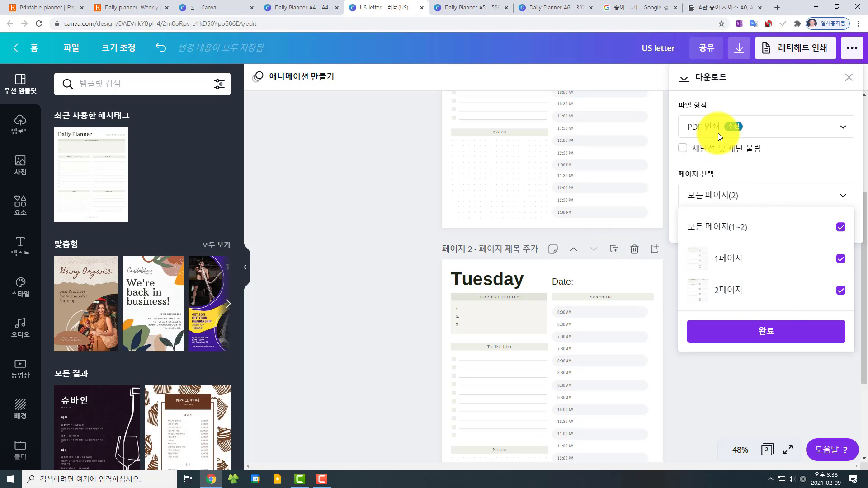
click(846, 128)
click(845, 128)
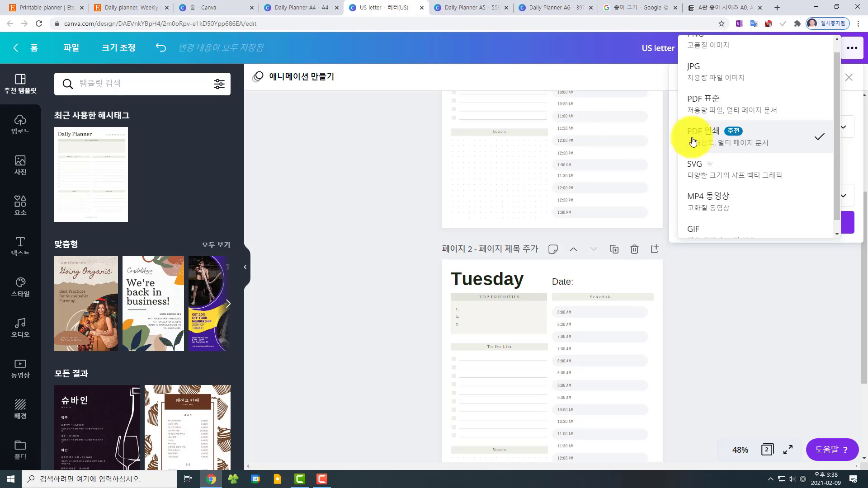
click(368, 146)
- Look through the open A4, US letter and A5 planner designs
click(305, 5)
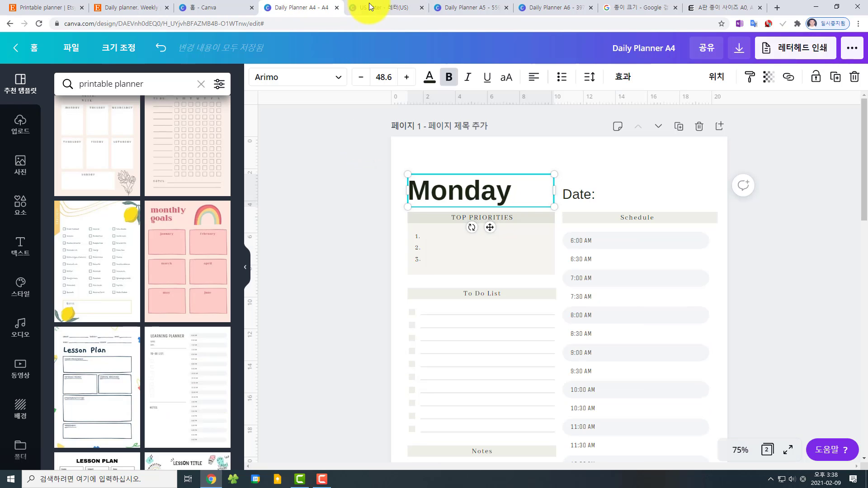
click(385, 6)
click(466, 5)
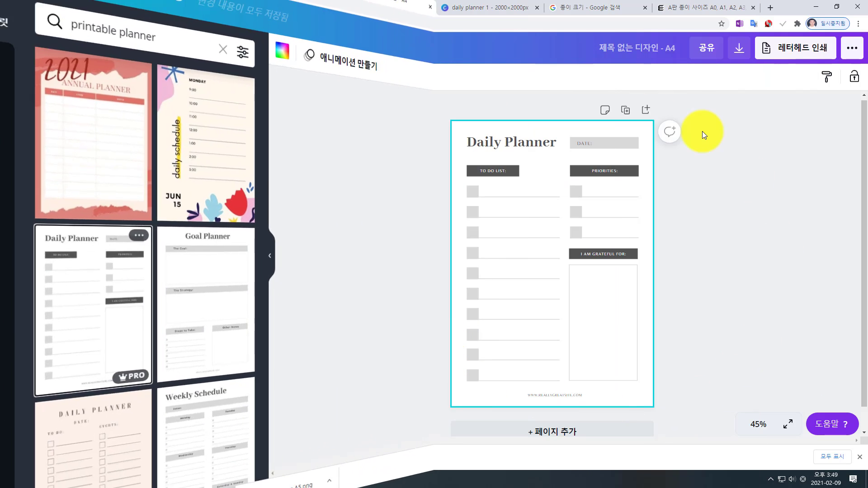
- Turn on the rulers and the guides in the untitled A4 design containing the Daily Planner template
click(619, 340)
click(488, 148)
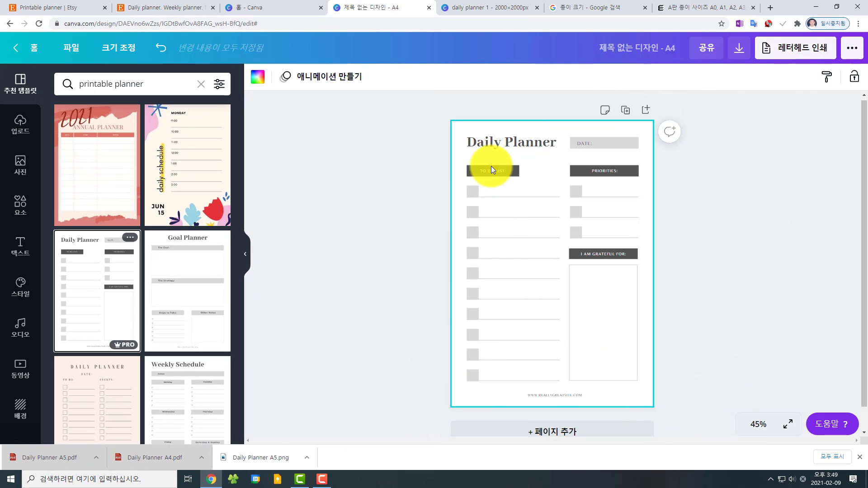
click(70, 47)
click(95, 160)
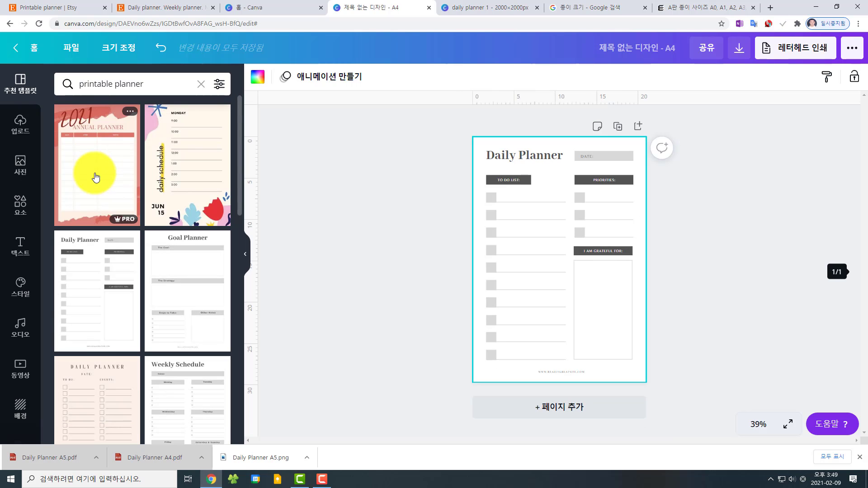
click(72, 50)
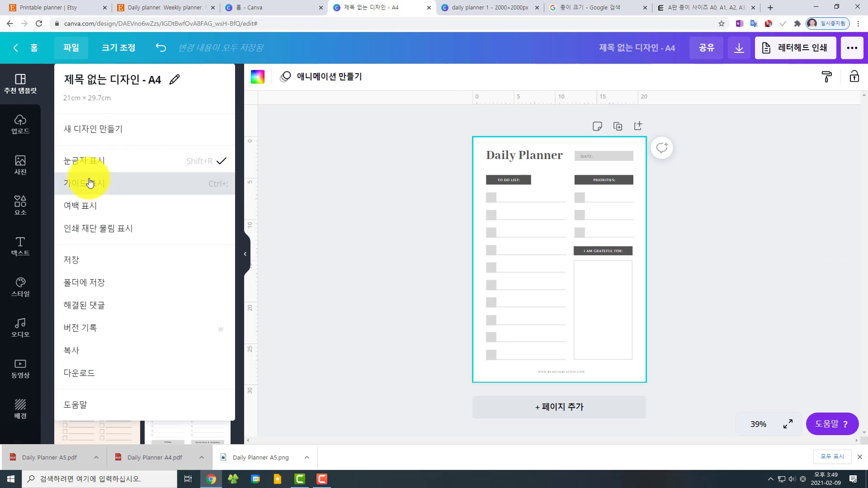
click(92, 182)
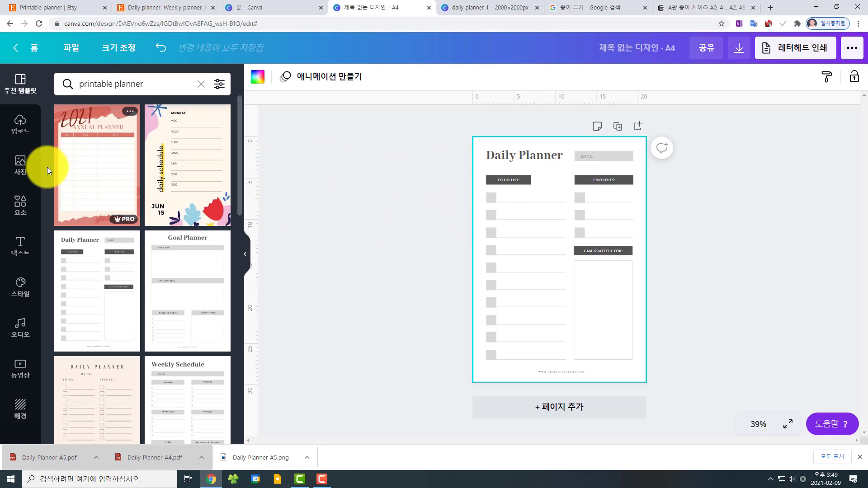
- Search the elements for "graph paper" and add the light grey grid sheet to the planner page
click(20, 205)
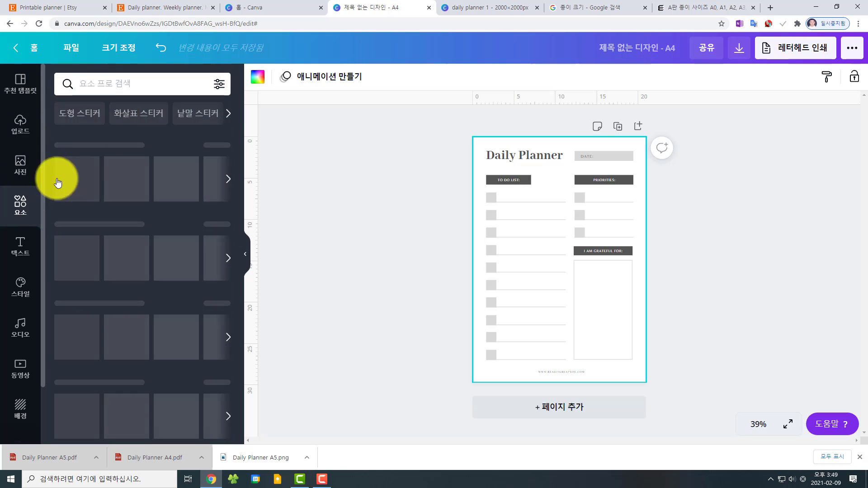
click(98, 86)
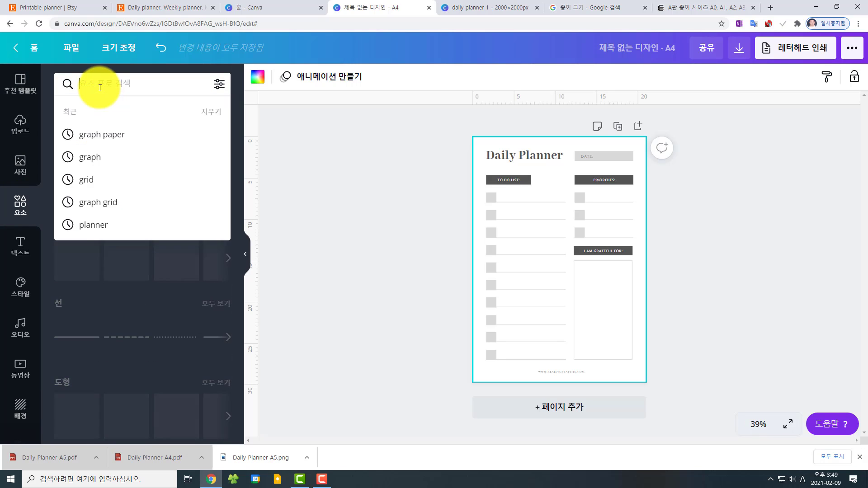
click(120, 135)
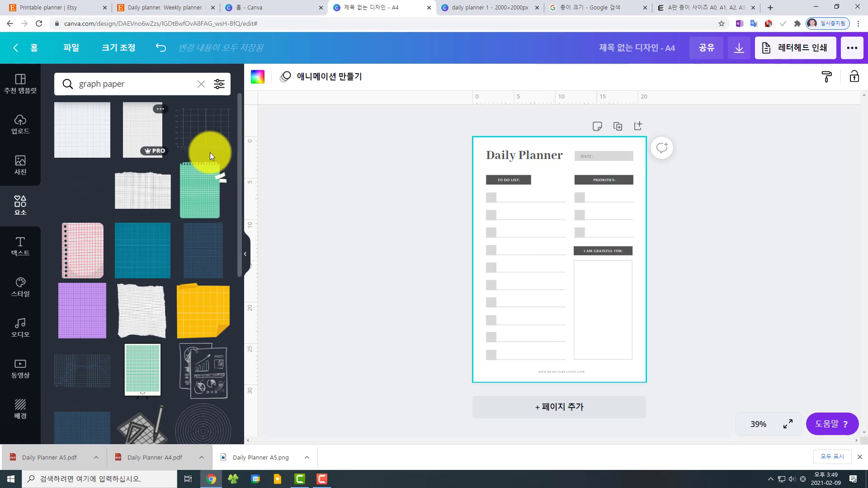
click(144, 134)
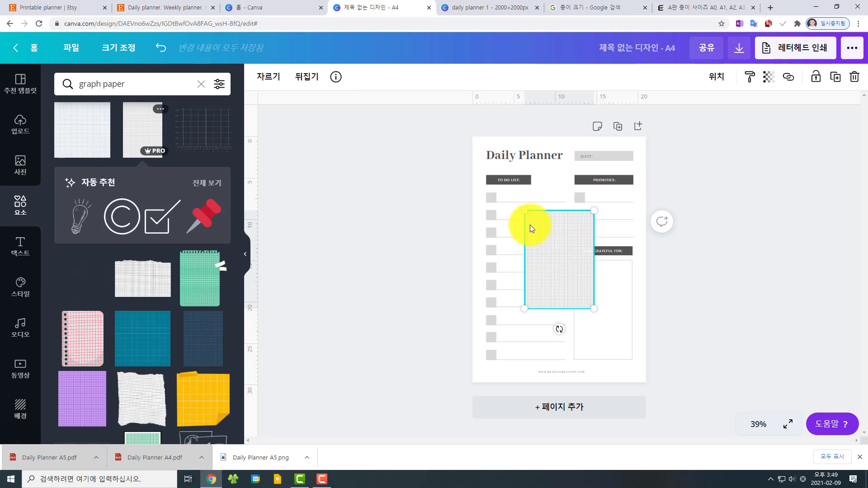
- Enlarge the graph paper to cover the whole A4 page and send it behind the planner elements
drag(525, 210, 472, 136)
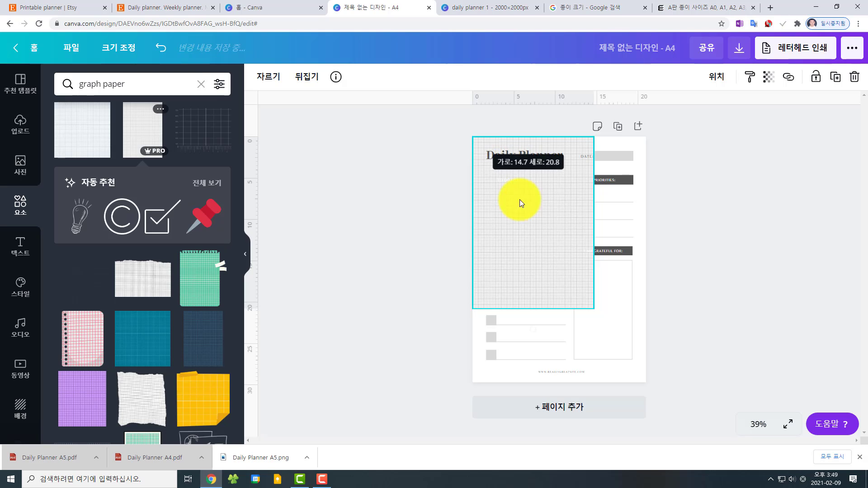
drag(600, 307, 662, 362)
click(719, 78)
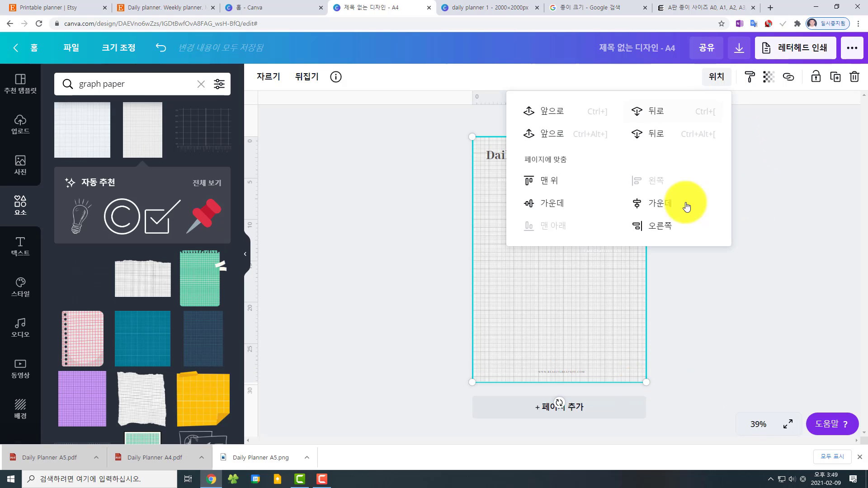
click(645, 138)
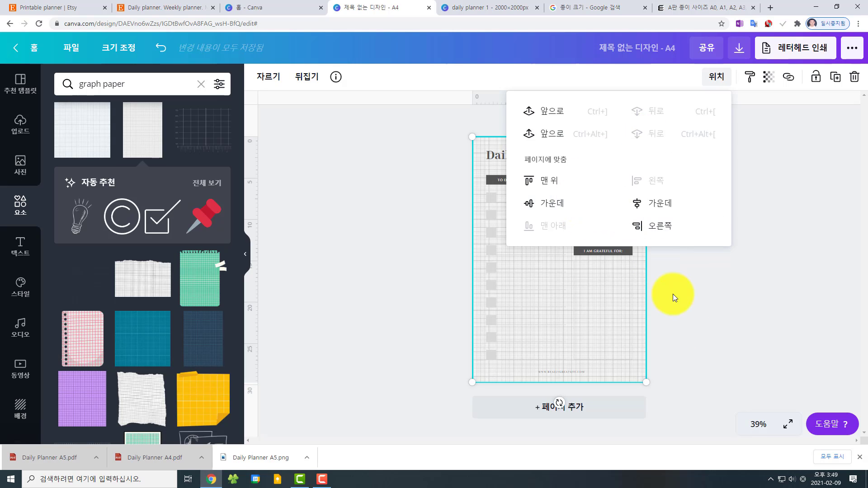
click(712, 370)
- Set the transparency of the graph paper background to 53
click(554, 141)
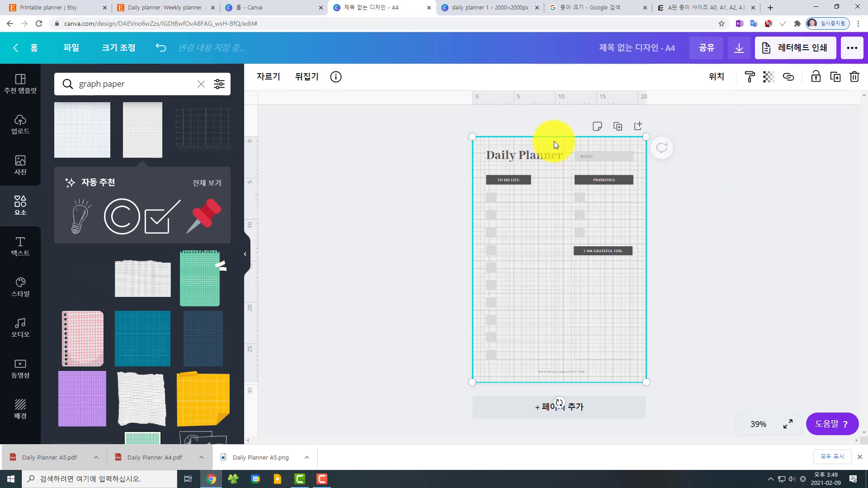
click(764, 83)
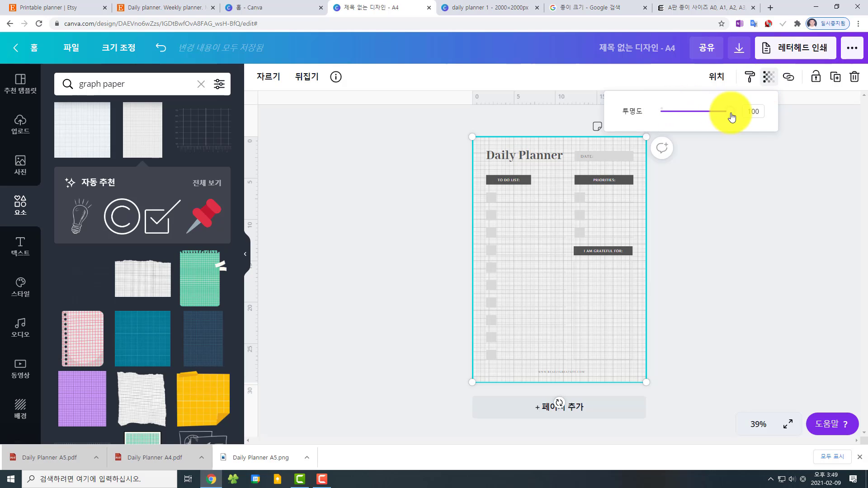
drag(729, 113, 698, 112)
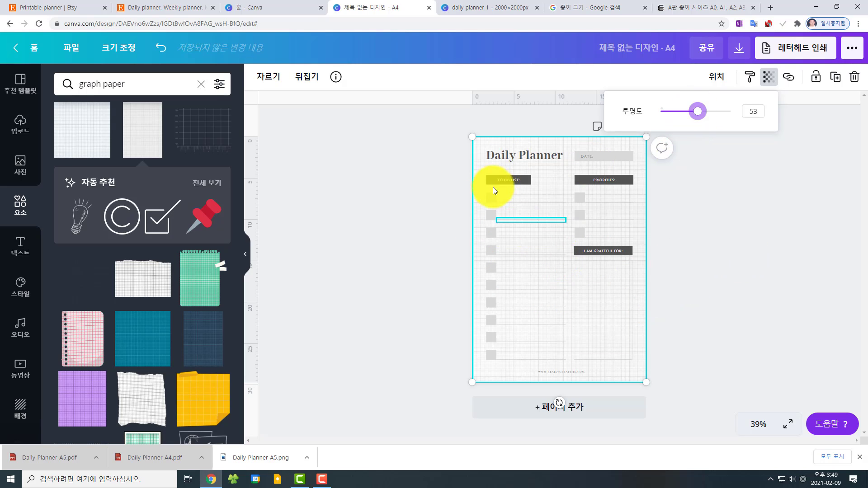
click(678, 174)
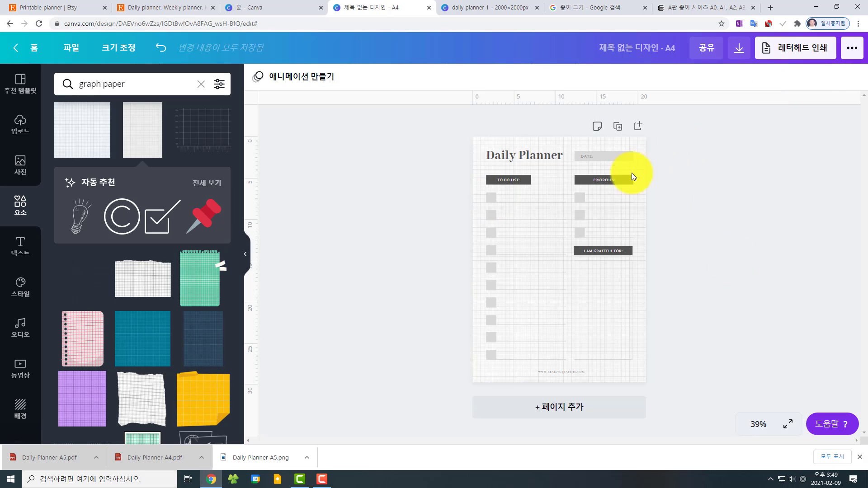
- Lock the graph paper background in place on the page
click(638, 142)
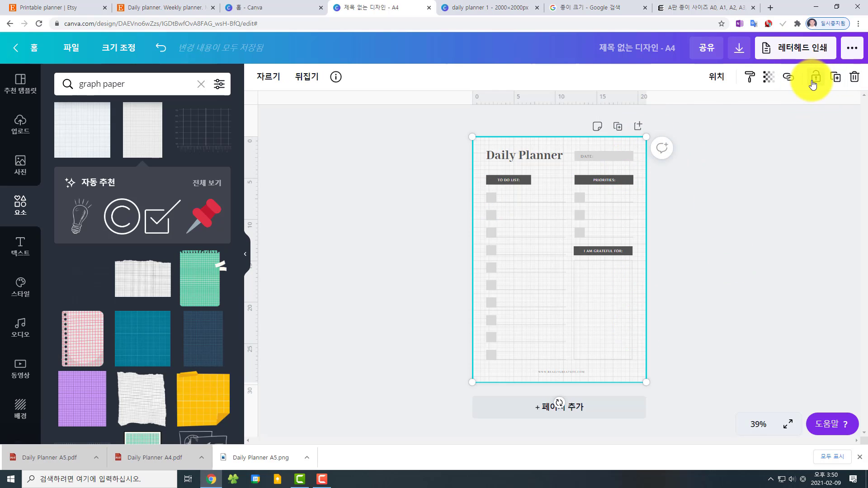
click(815, 83)
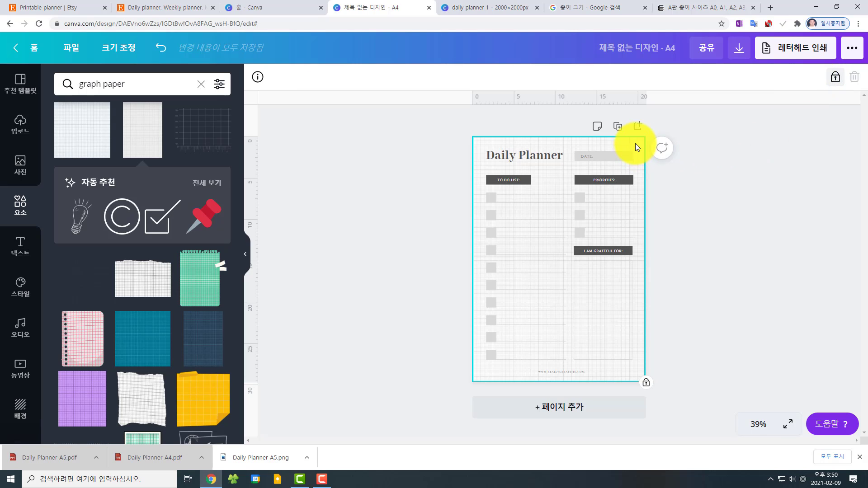
click(586, 141)
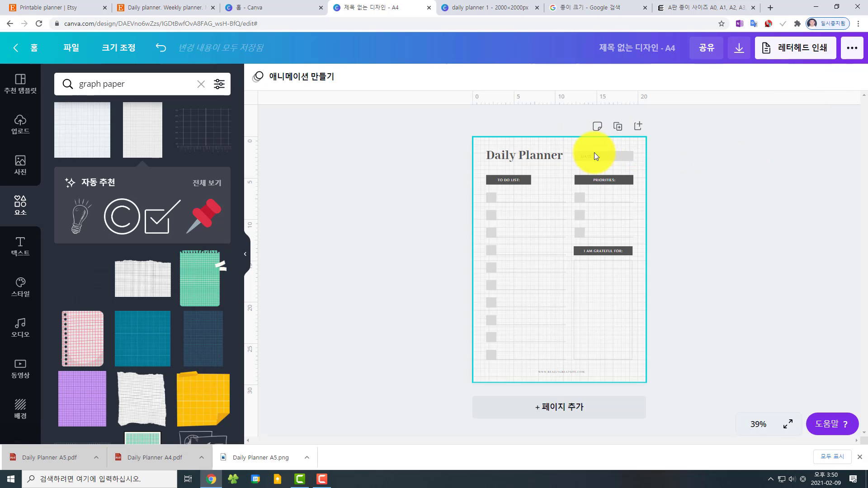
- Move the Daily Planner title and the date field slightly down, using the graph paper grid for alignment
mouse_move(520, 156)
mouse_down()
mouse_move(506, 160)
mouse_move(532, 158)
mouse_move(514, 161)
mouse_move(526, 160)
mouse_up()
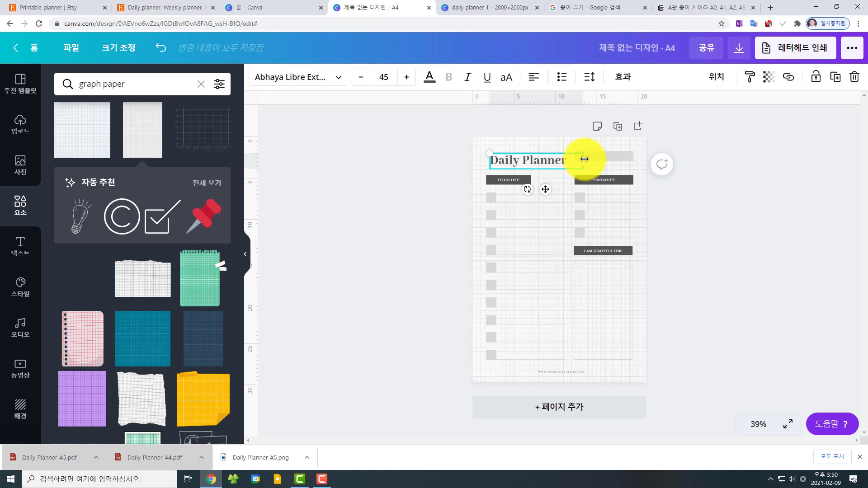
drag(585, 159, 602, 161)
click(604, 158)
key(ctrl+z)
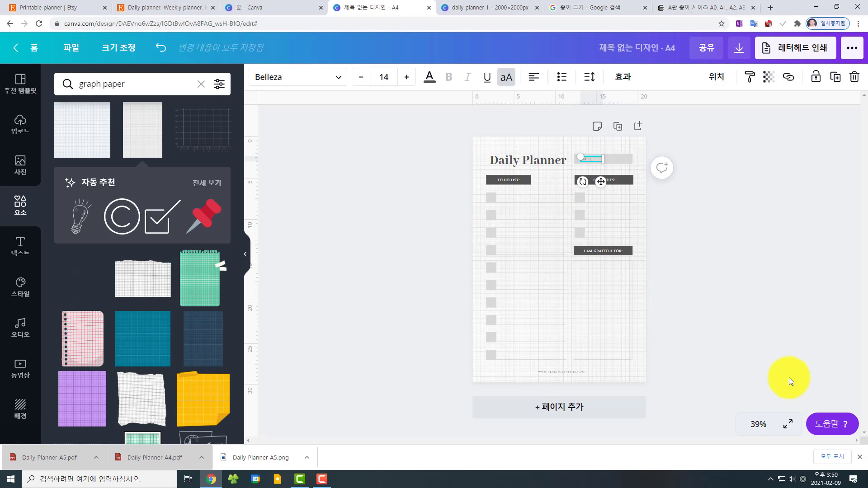
- Group the to-do list checkboxes and lines to move them slightly down together, and ungroup them
drag(479, 190, 541, 369)
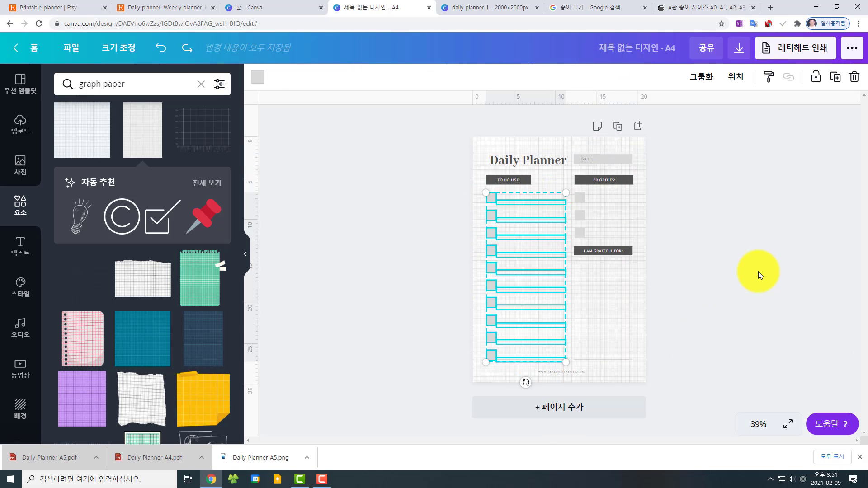
click(700, 77)
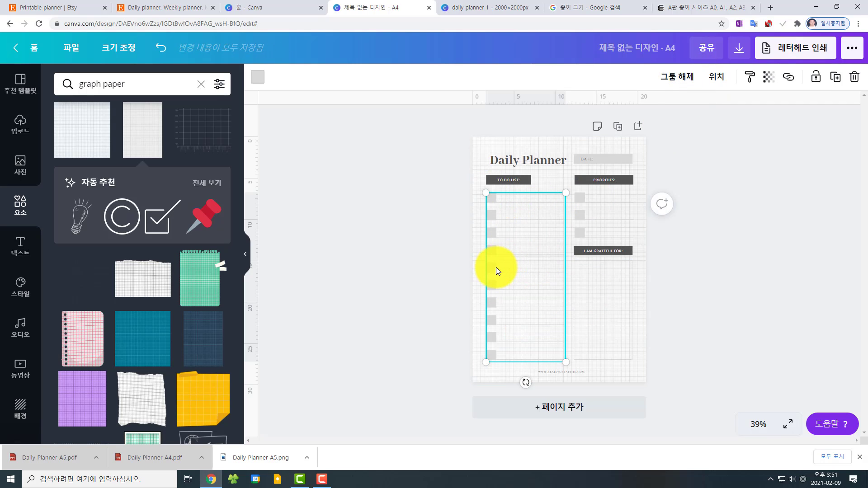
drag(496, 270, 492, 256)
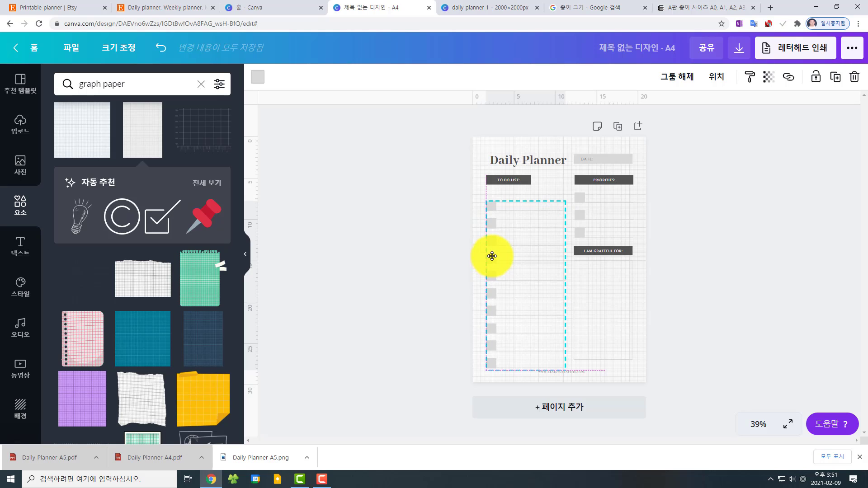
click(676, 77)
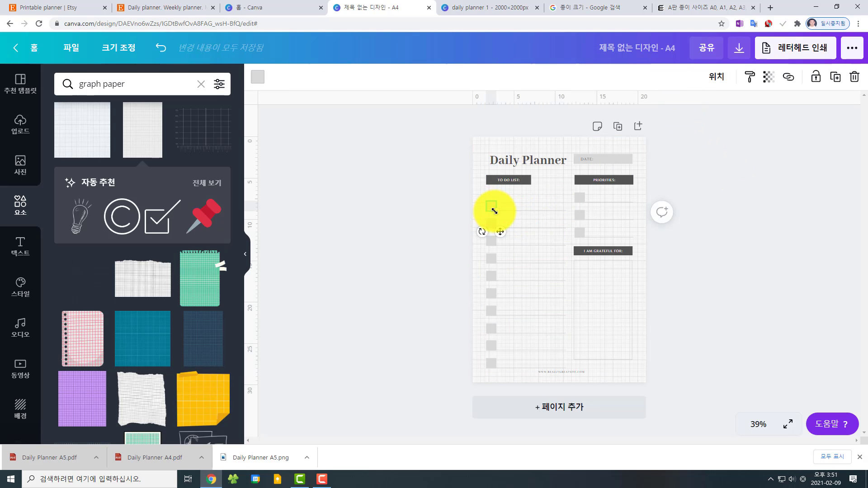
click(755, 218)
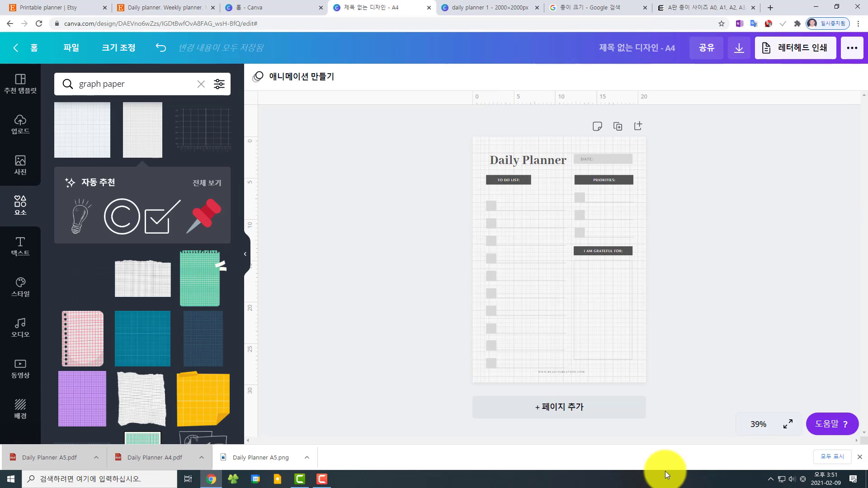